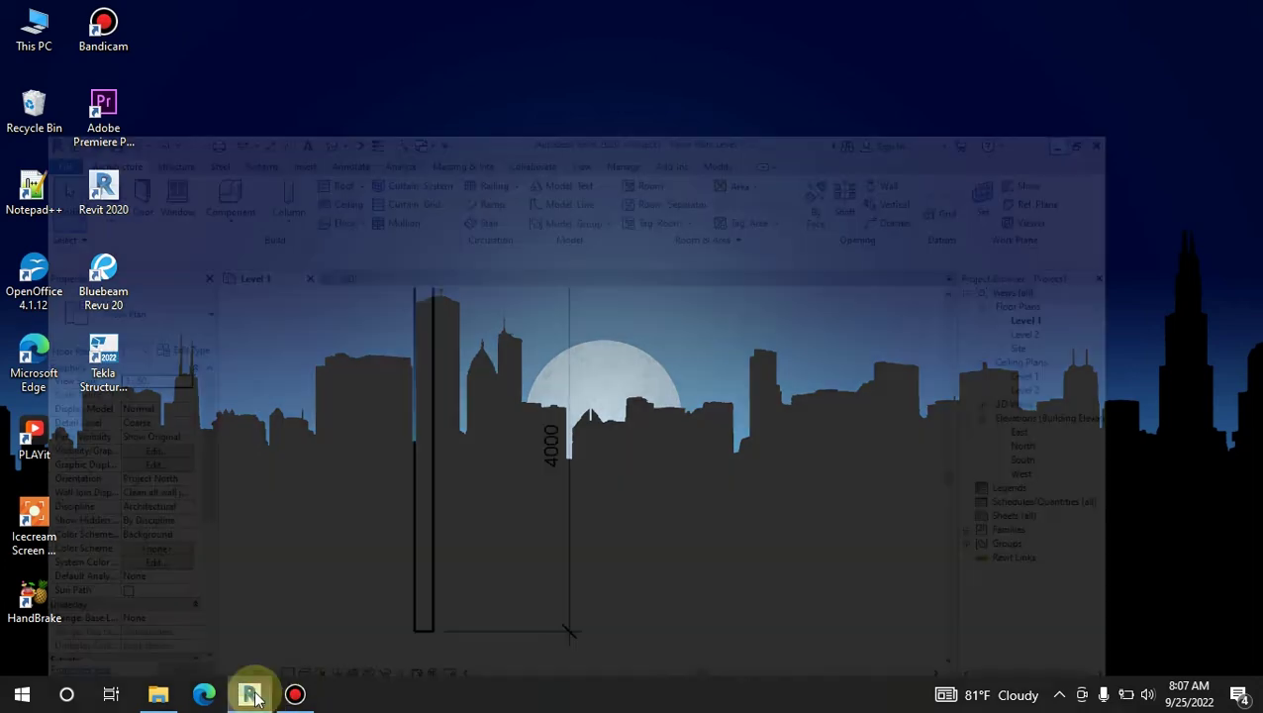
Step: Crossing-select the 4000 dimension on the wall, briefly selecting and clearing the wall along the way
middle_click_drag(516, 349, 543, 373)
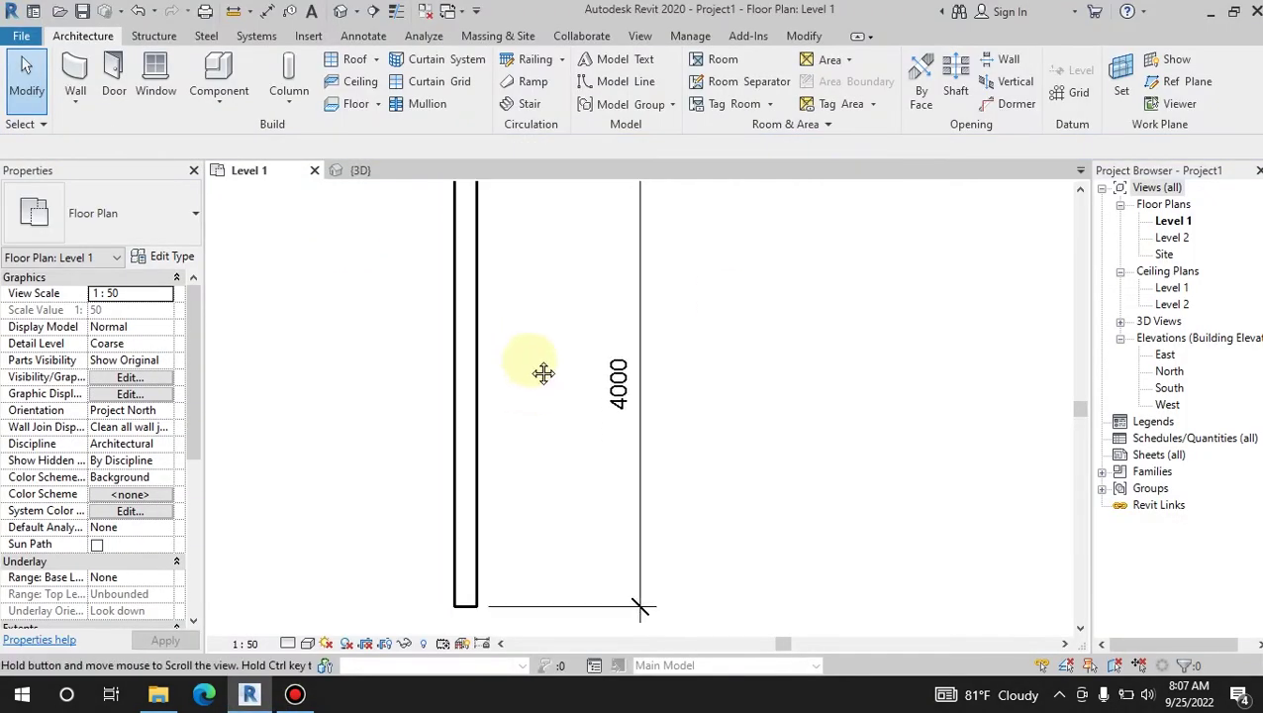
scroll(543, 373, "down", 2)
left_click_drag(634, 353, 563, 511)
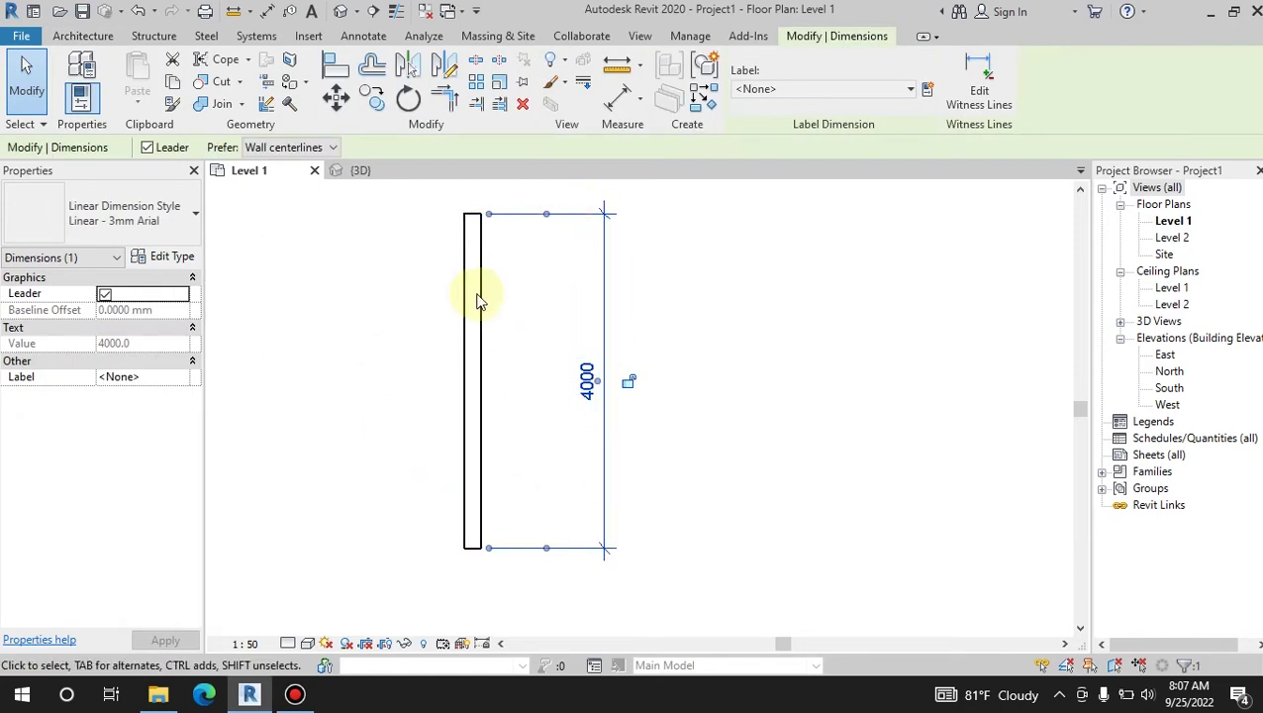
scroll(473, 223, "up", 4)
key("Escape")
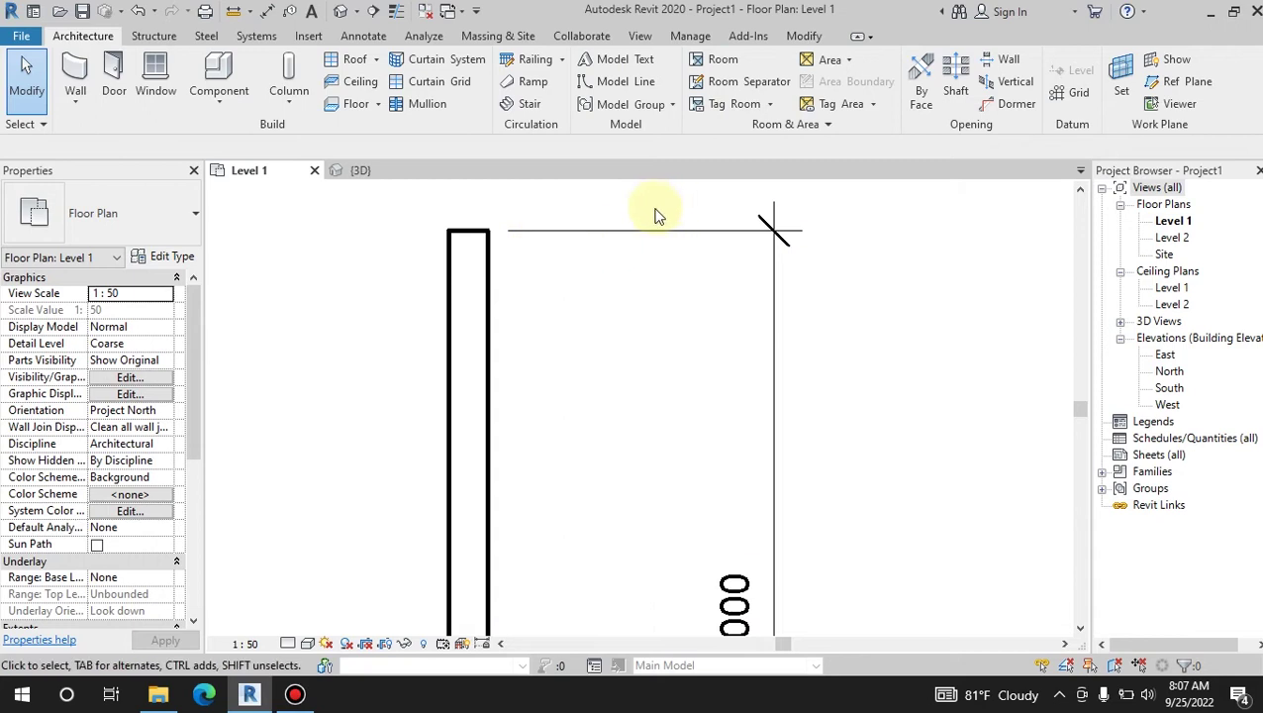
left_click_drag(574, 277, 475, 391)
key("Escape")
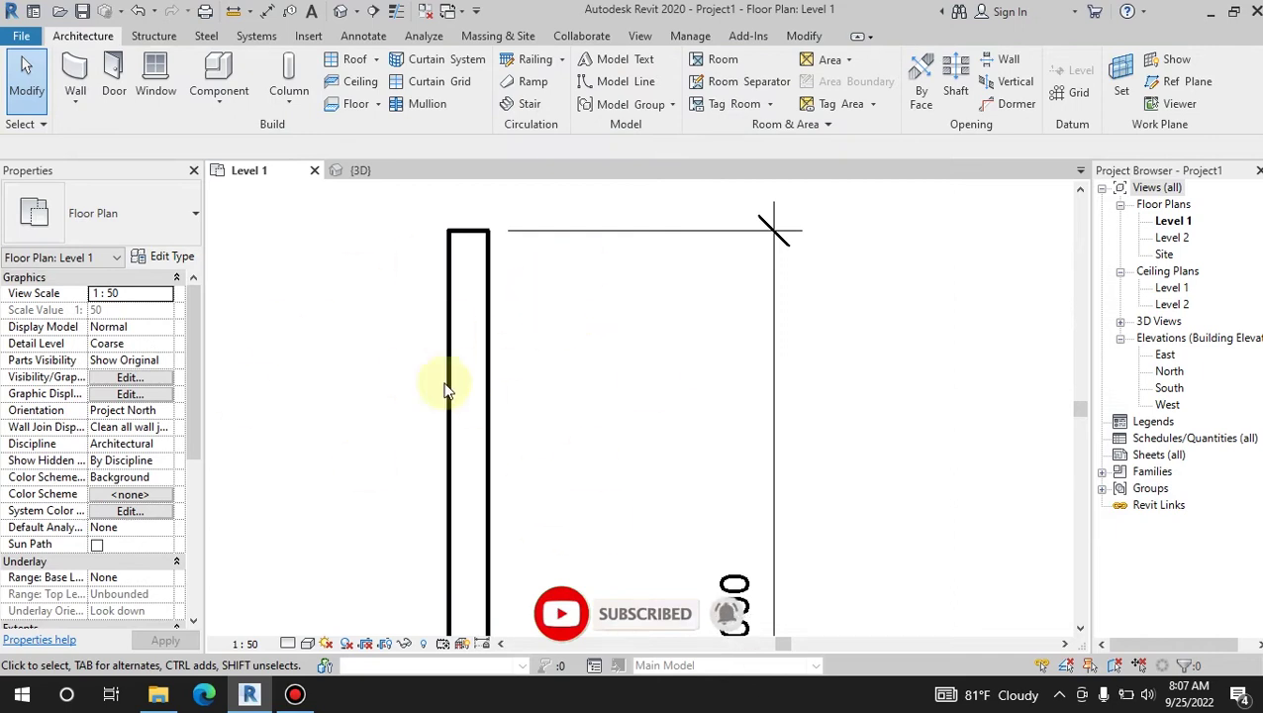
scroll(570, 337, "down", 3)
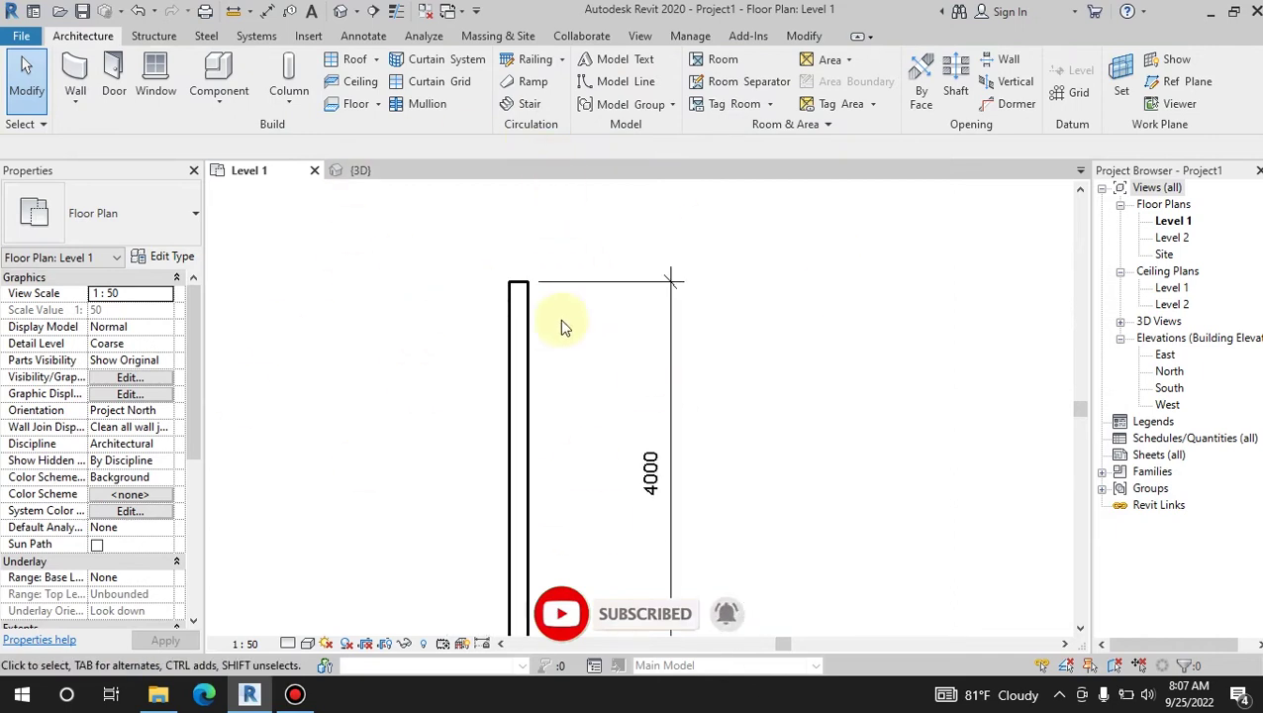
left_click_drag(770, 334, 626, 445)
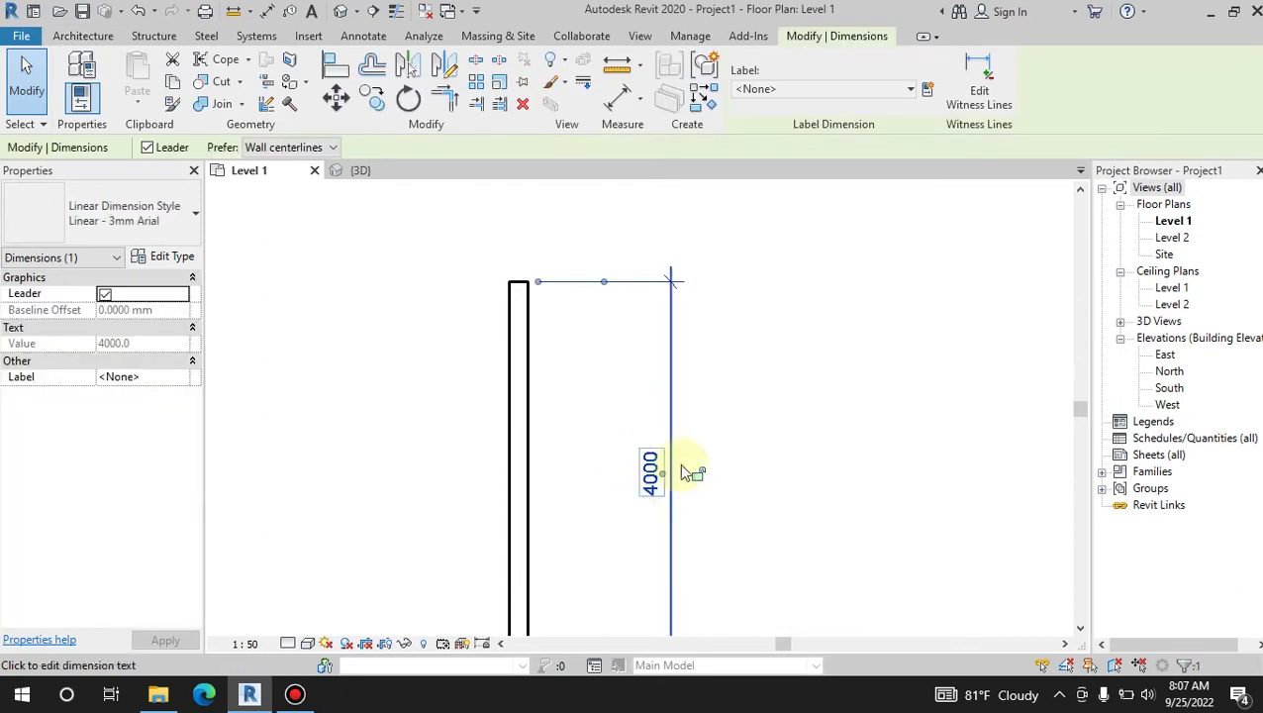
Step: Set the Linear - 3mm Arial dimension type's Line Weight to 5 and apply it
left_click(188, 261)
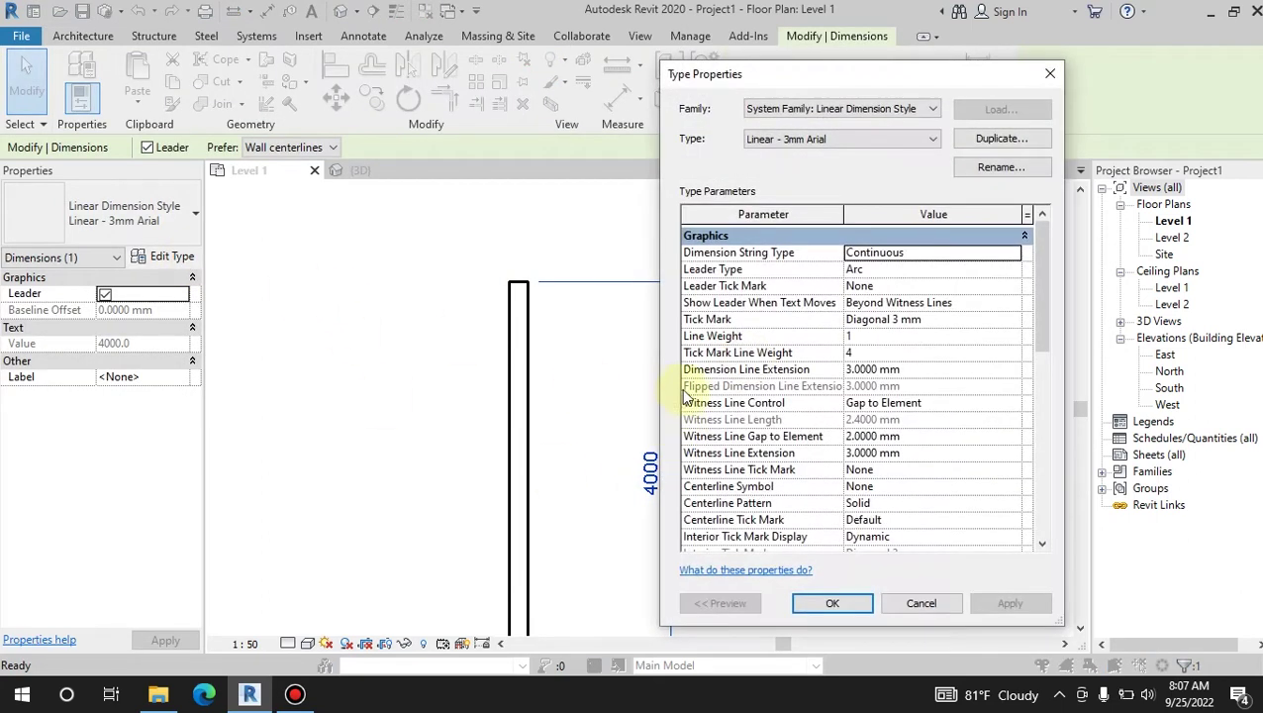
left_click(871, 336)
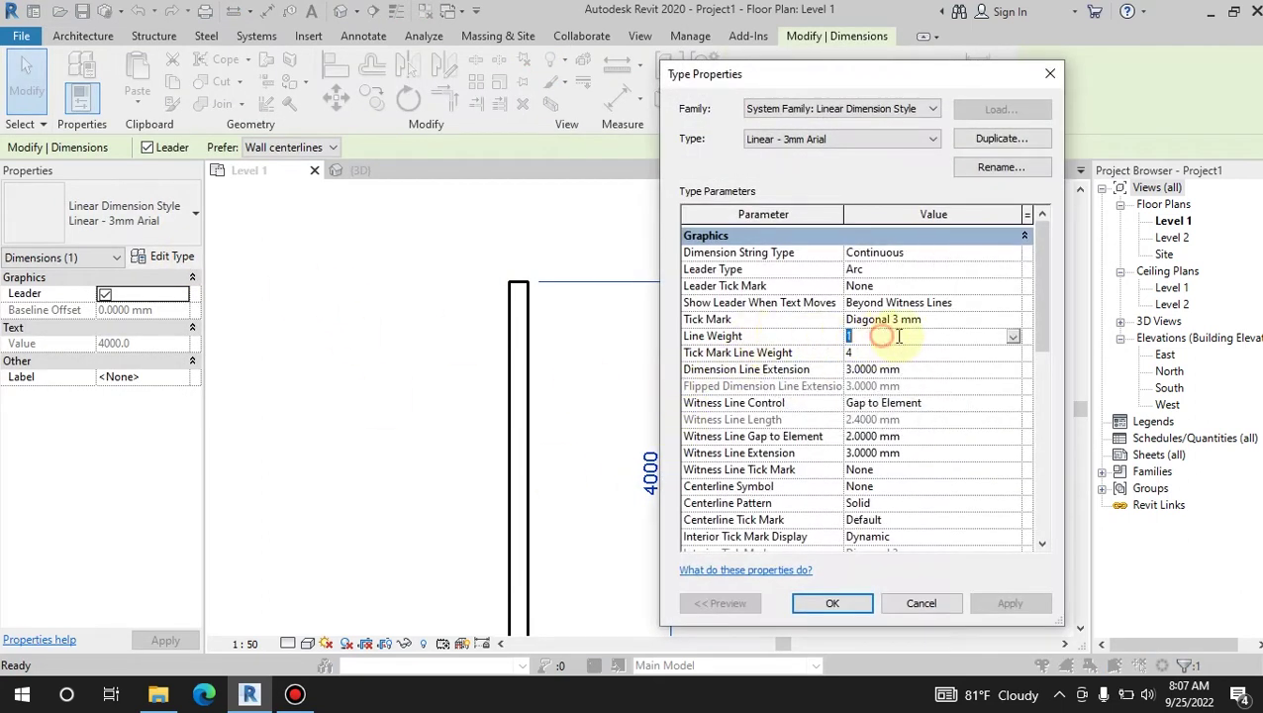
left_click(1012, 336)
left_click(853, 407)
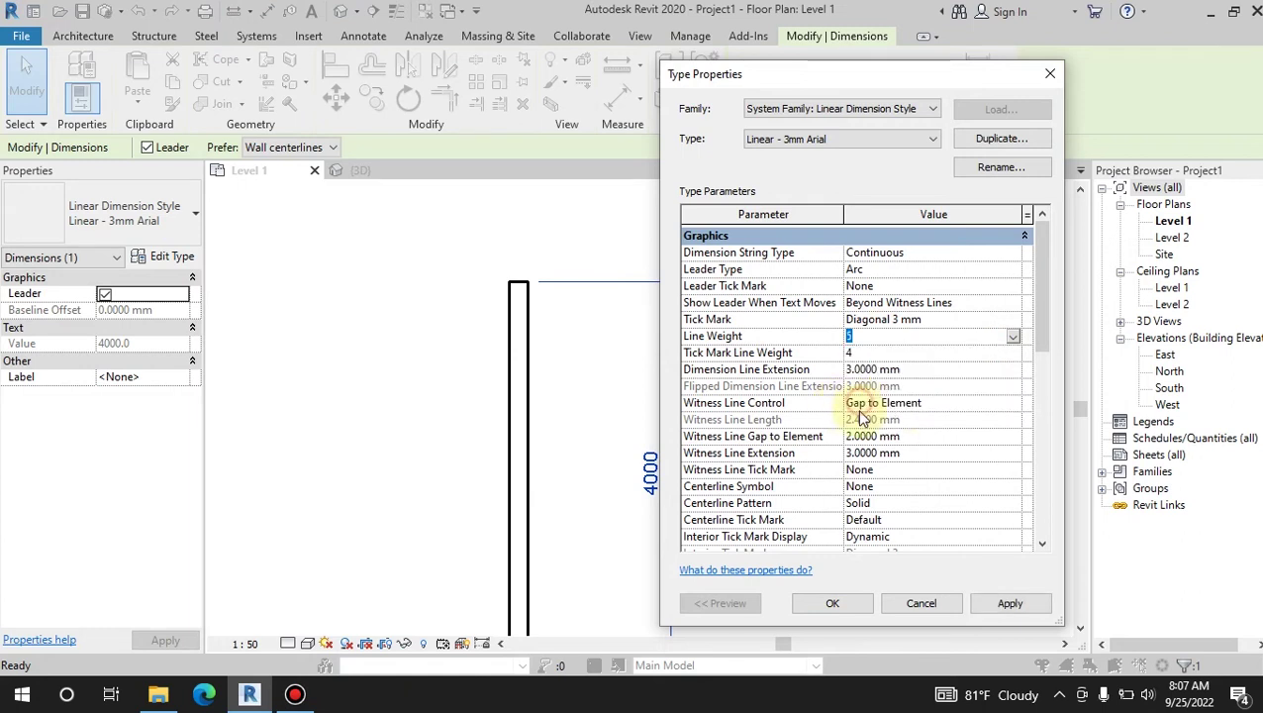
left_click(1010, 602)
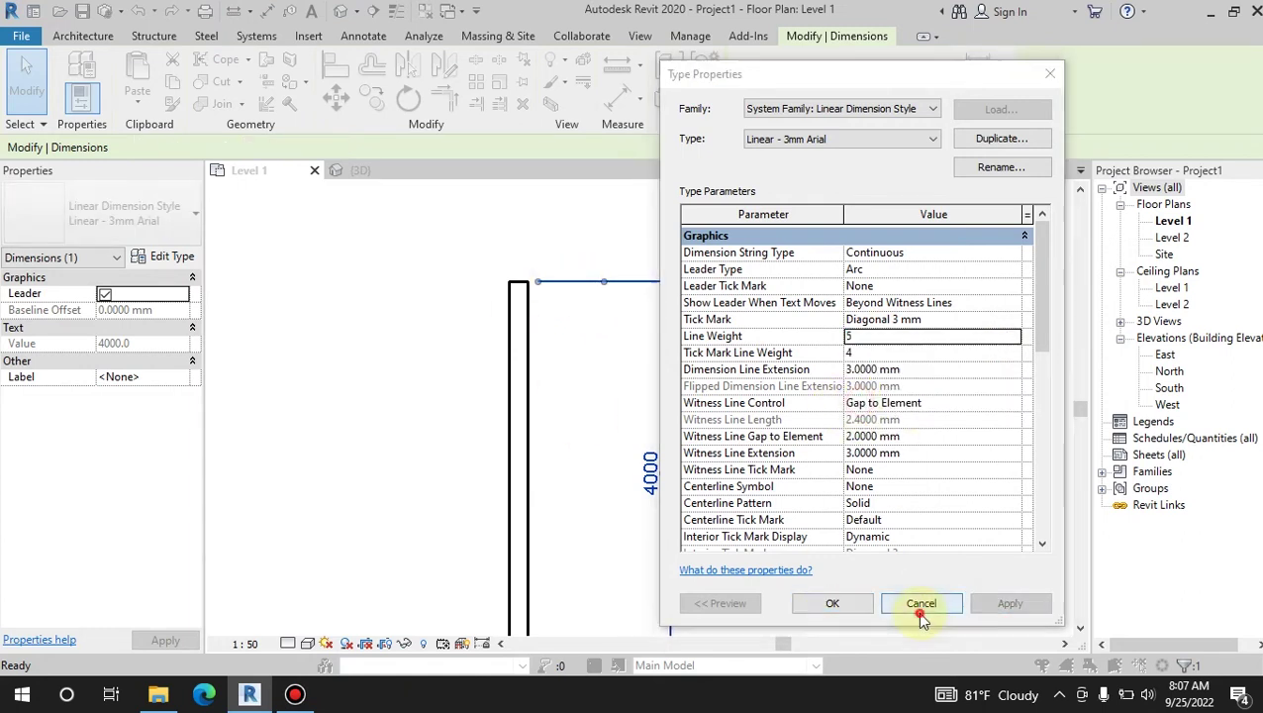
left_click(920, 603)
Step: Clear the selection and set the Level 1 view scale to 1:100
left_click(586, 479)
middle_click_drag(585, 479, 481, 324)
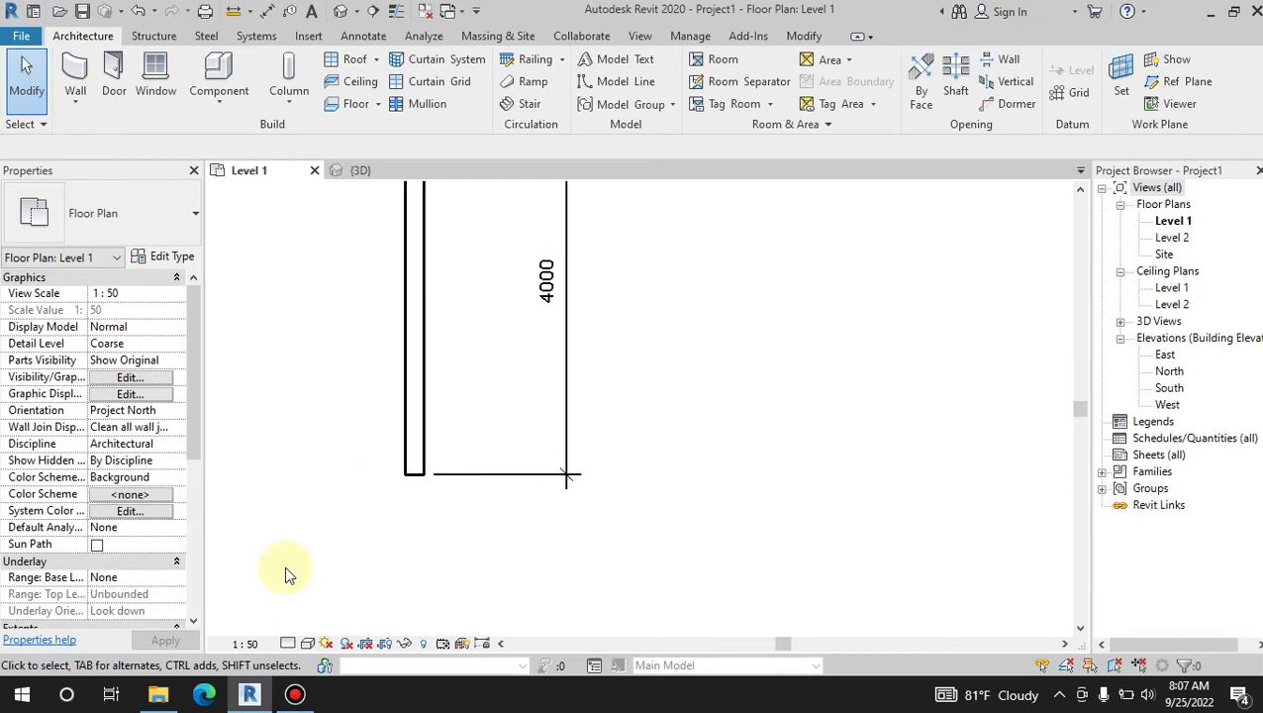
left_click(277, 646)
left_click(282, 518)
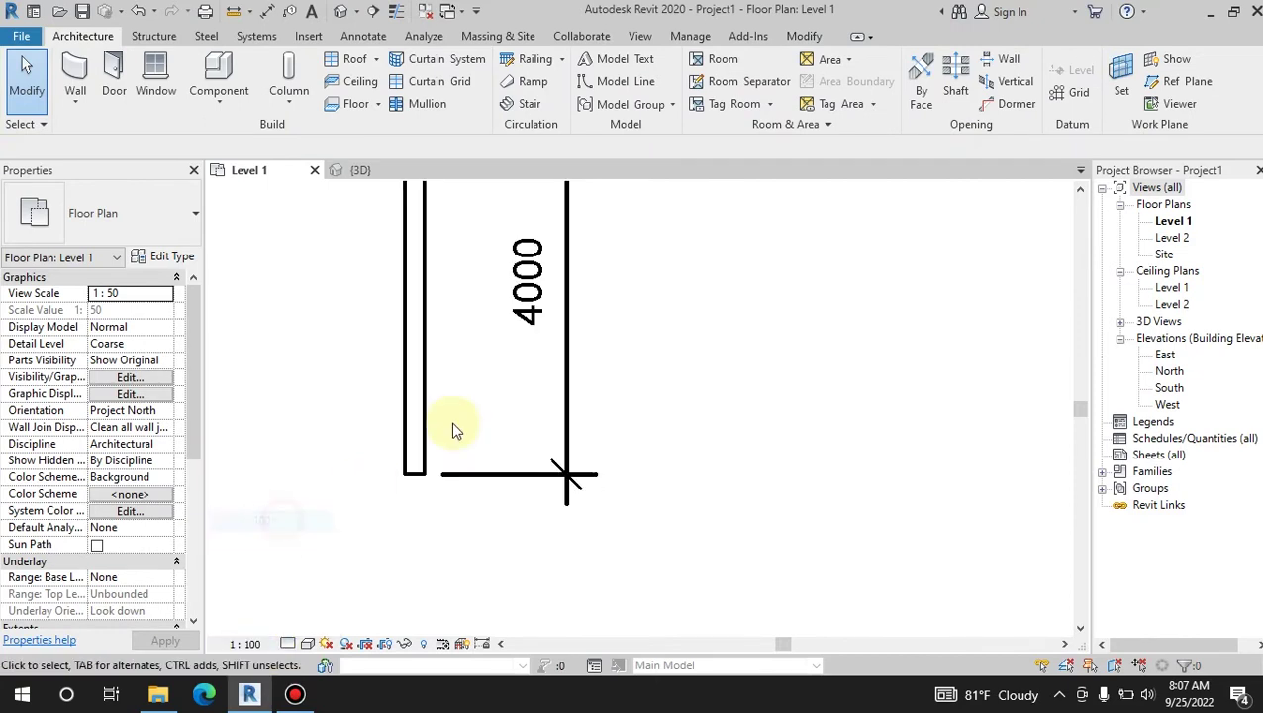
scroll(521, 327, "down", 2)
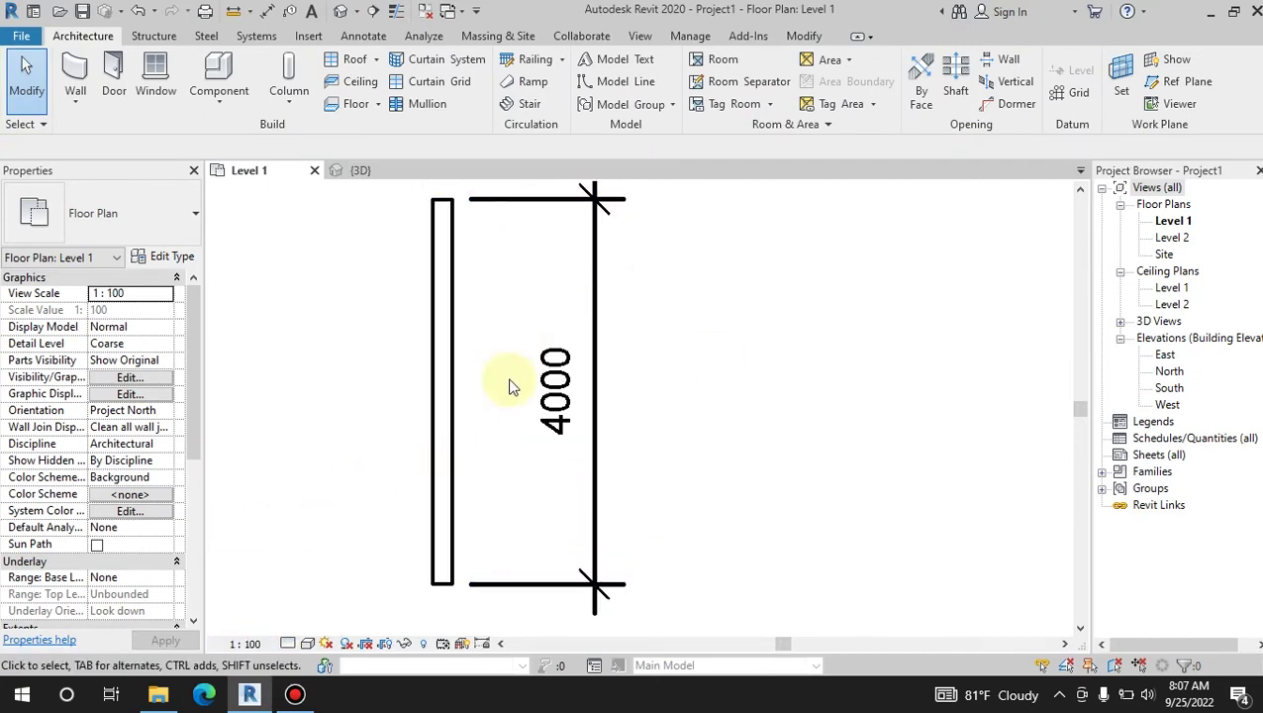
right_click(684, 331)
left_click(728, 273)
left_click(685, 38)
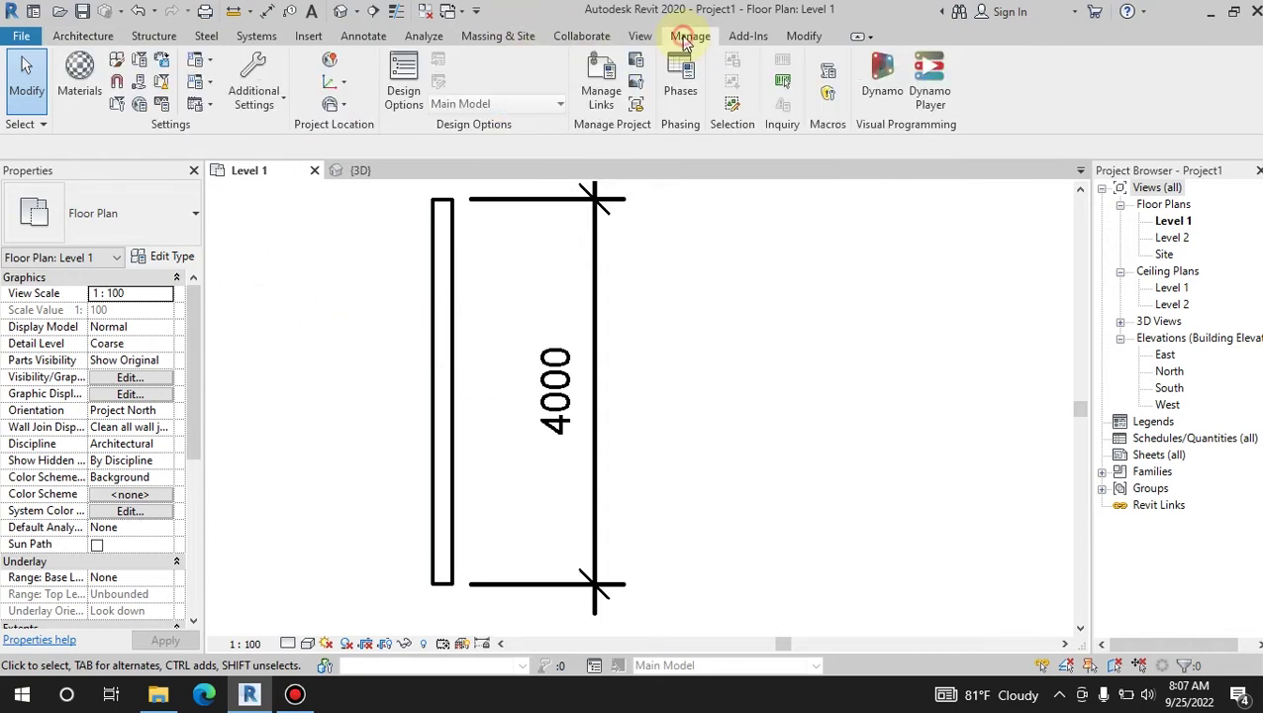
left_click(280, 107)
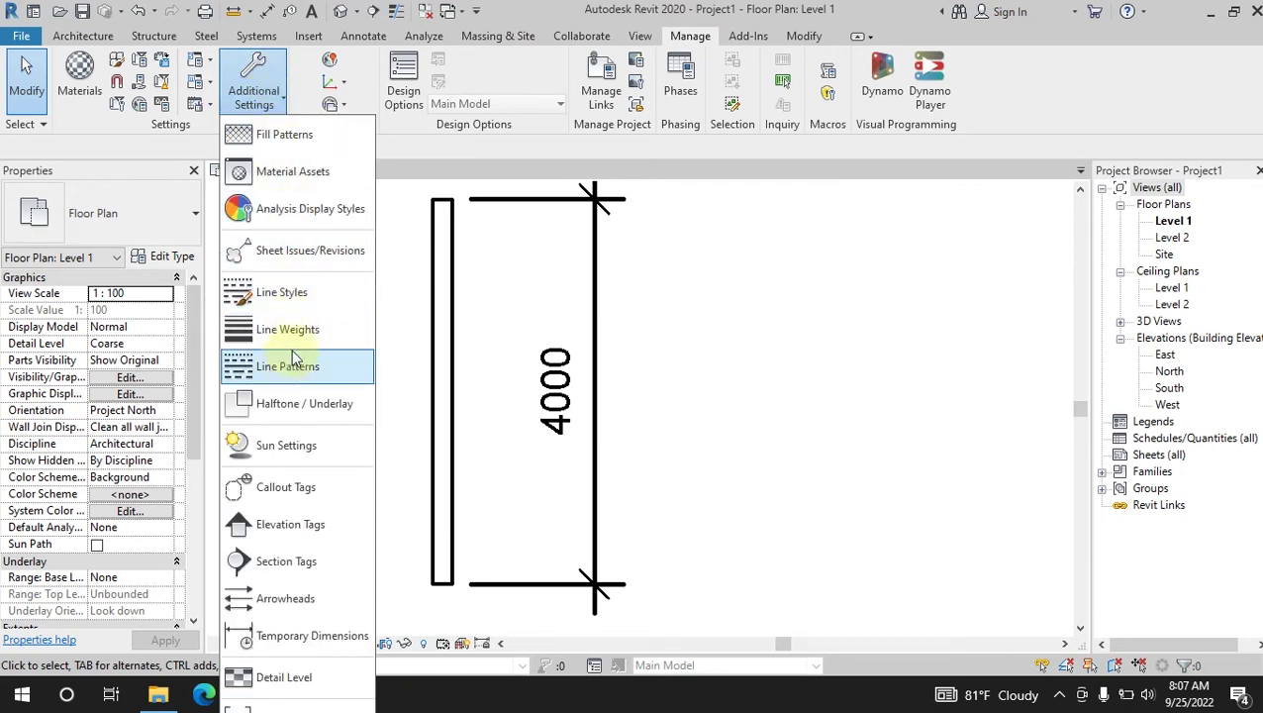
left_click(337, 334)
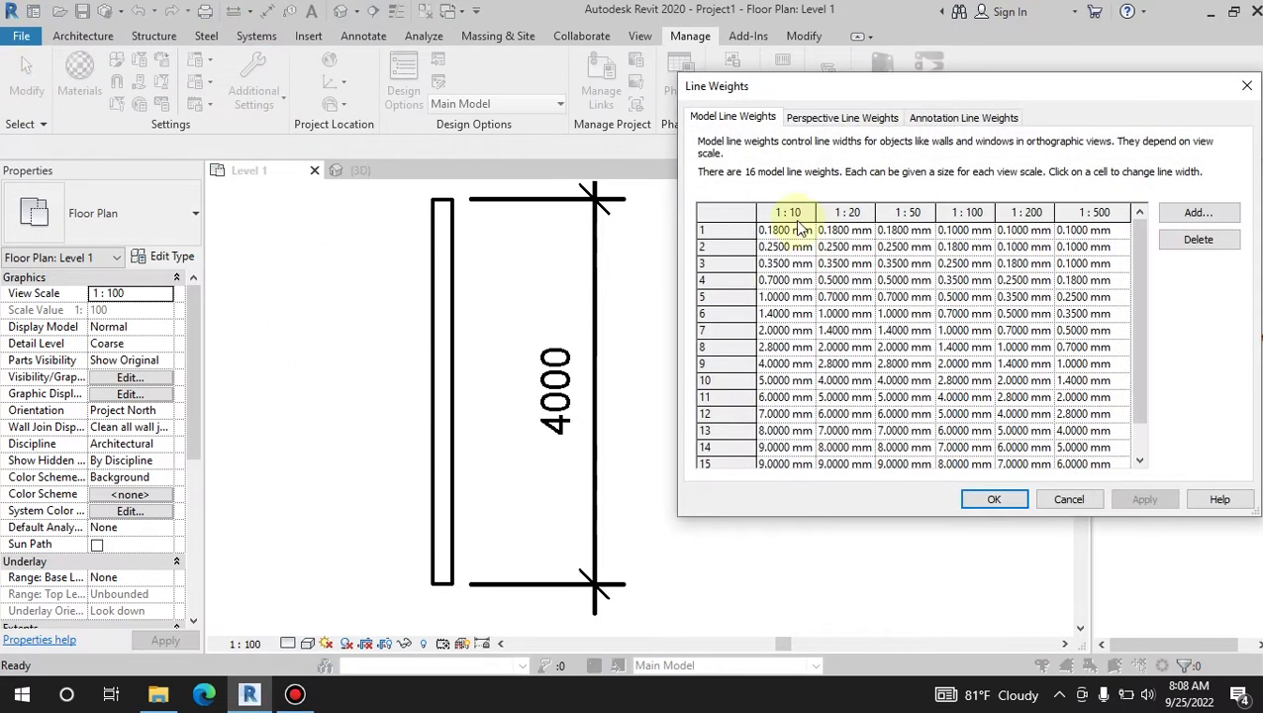
left_click_drag(867, 92, 824, 137)
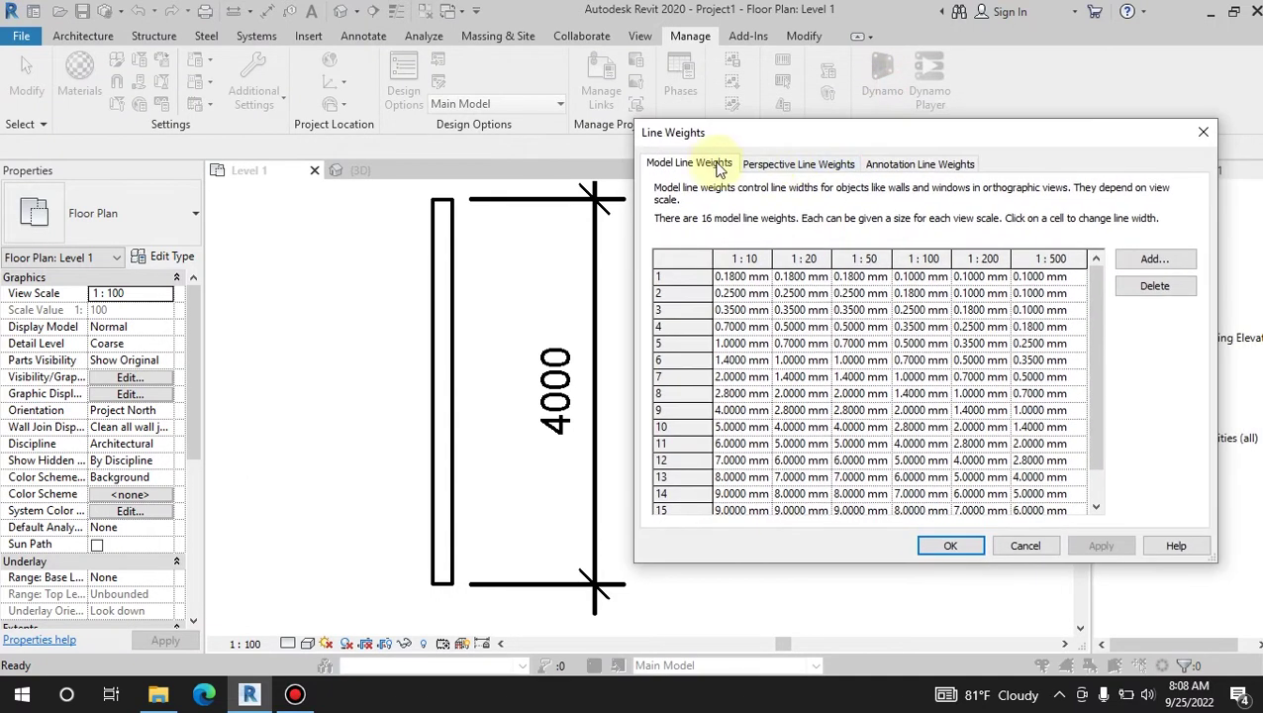
left_click(787, 168)
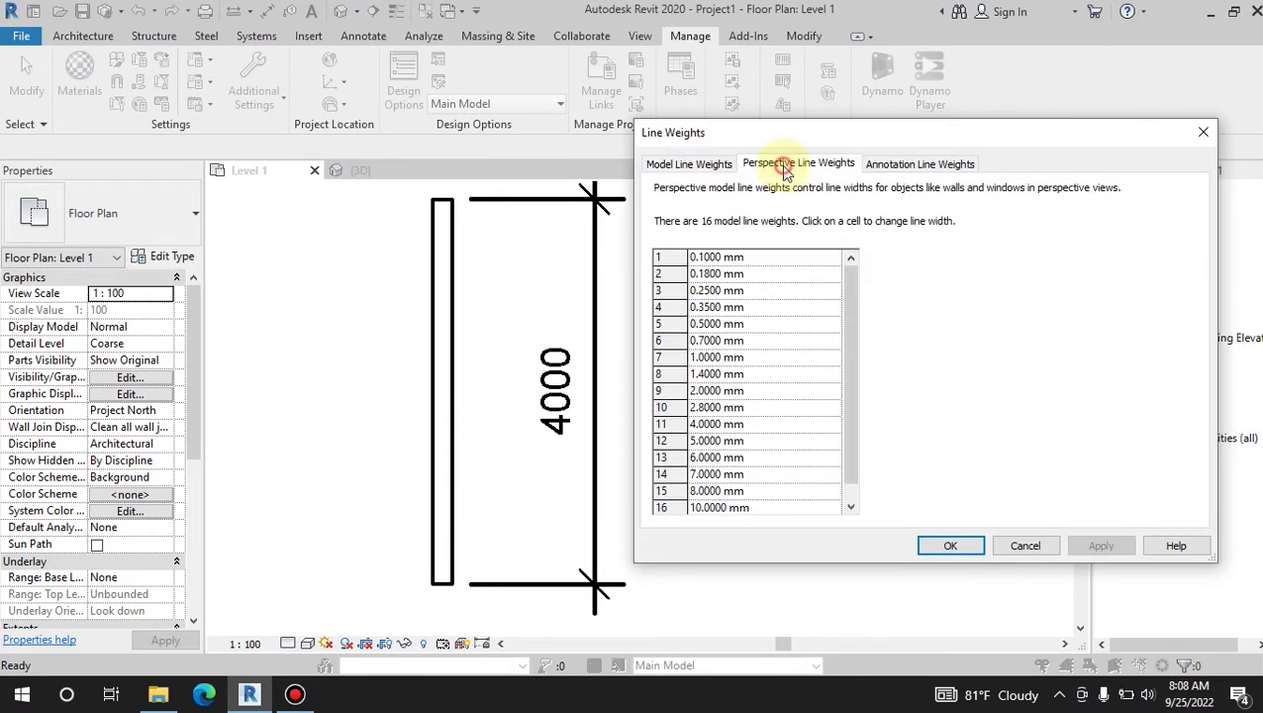
left_click(899, 164)
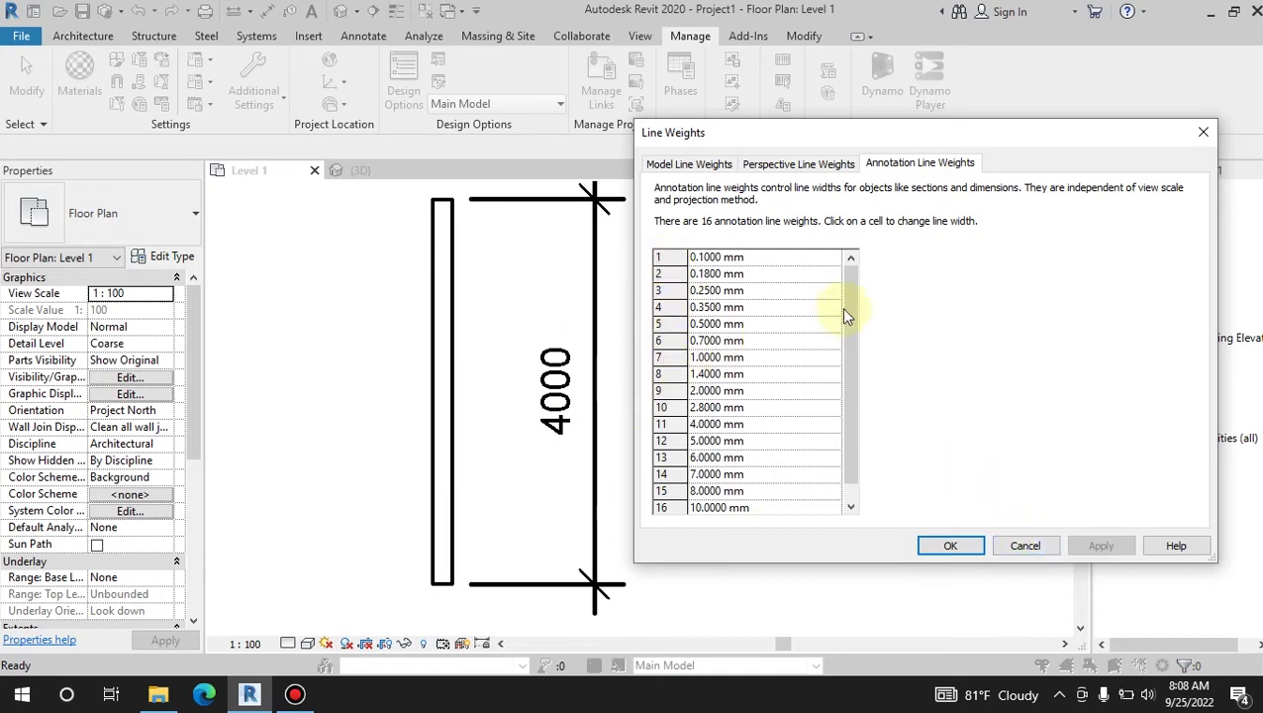
left_click_drag(846, 315, 845, 360)
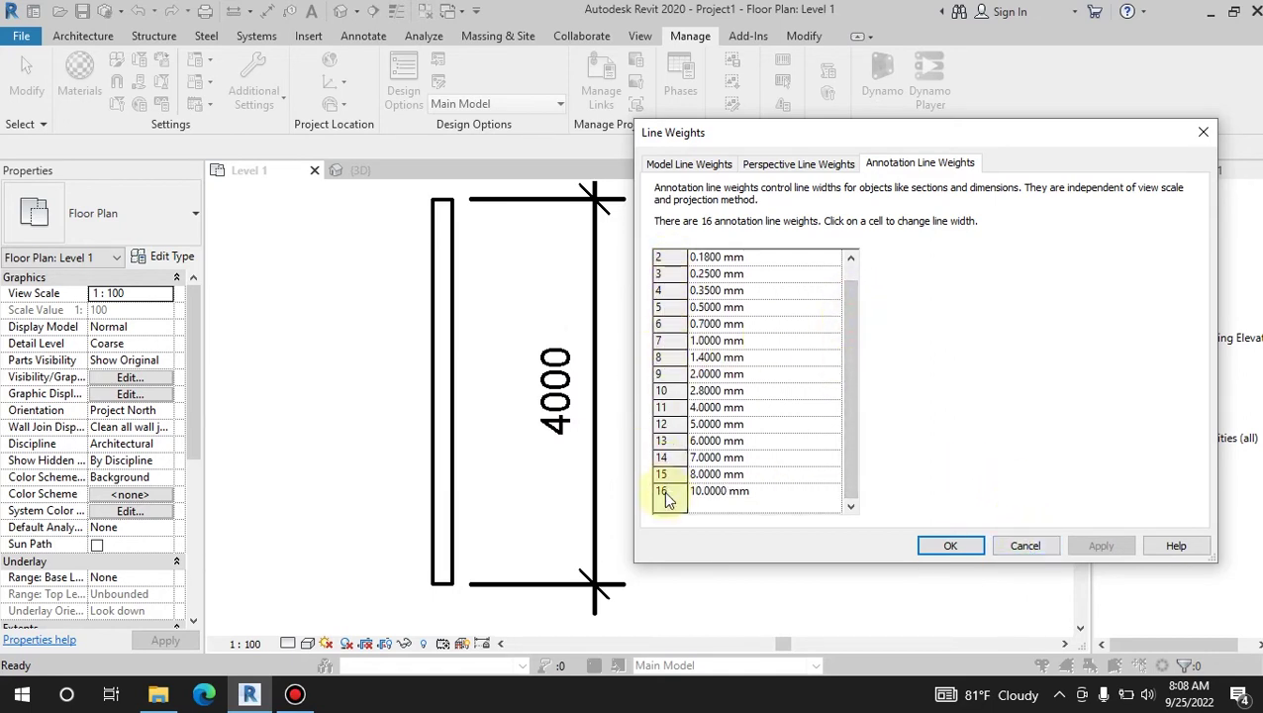
left_click_drag(845, 437, 777, 290)
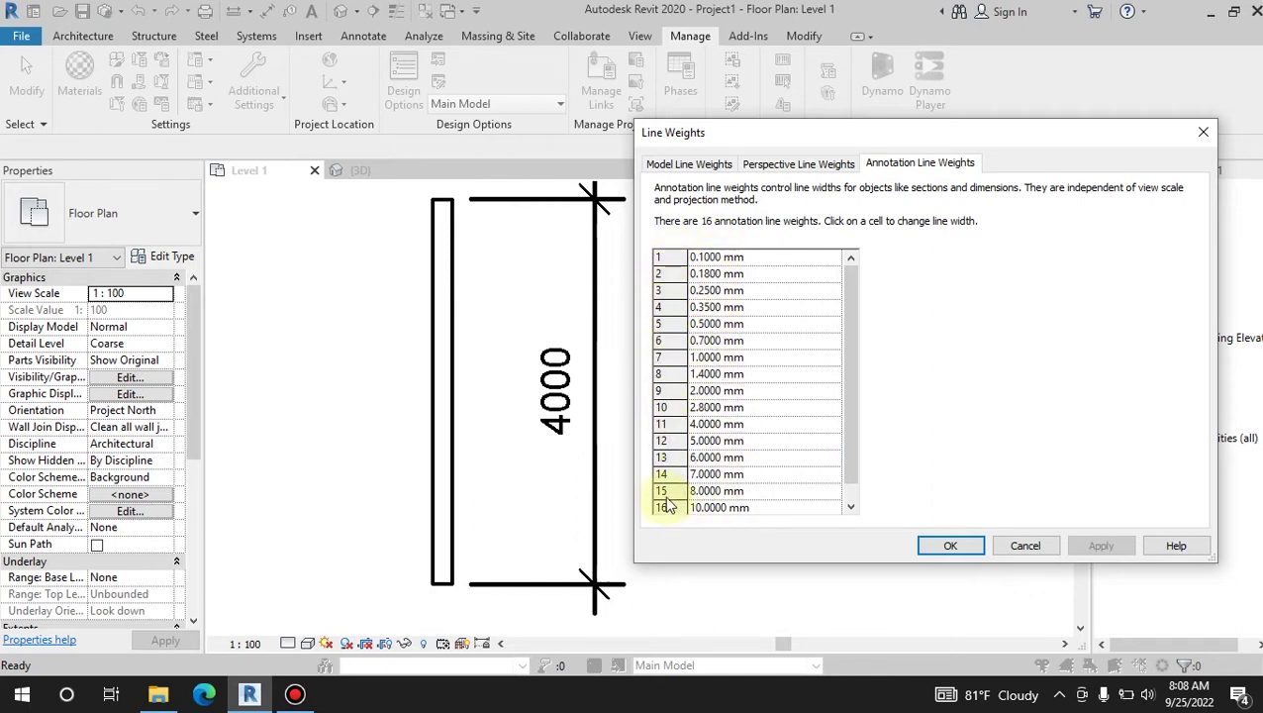
left_click(1026, 545)
left_click(555, 376)
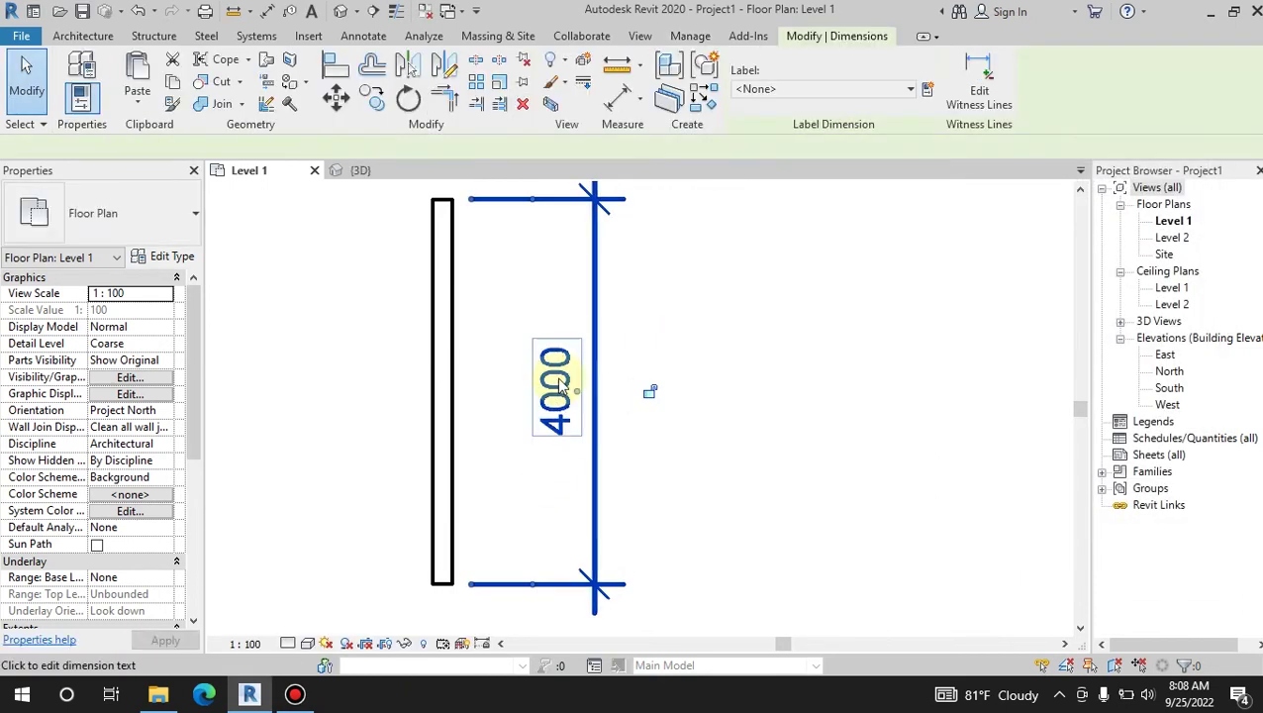
left_click(175, 257)
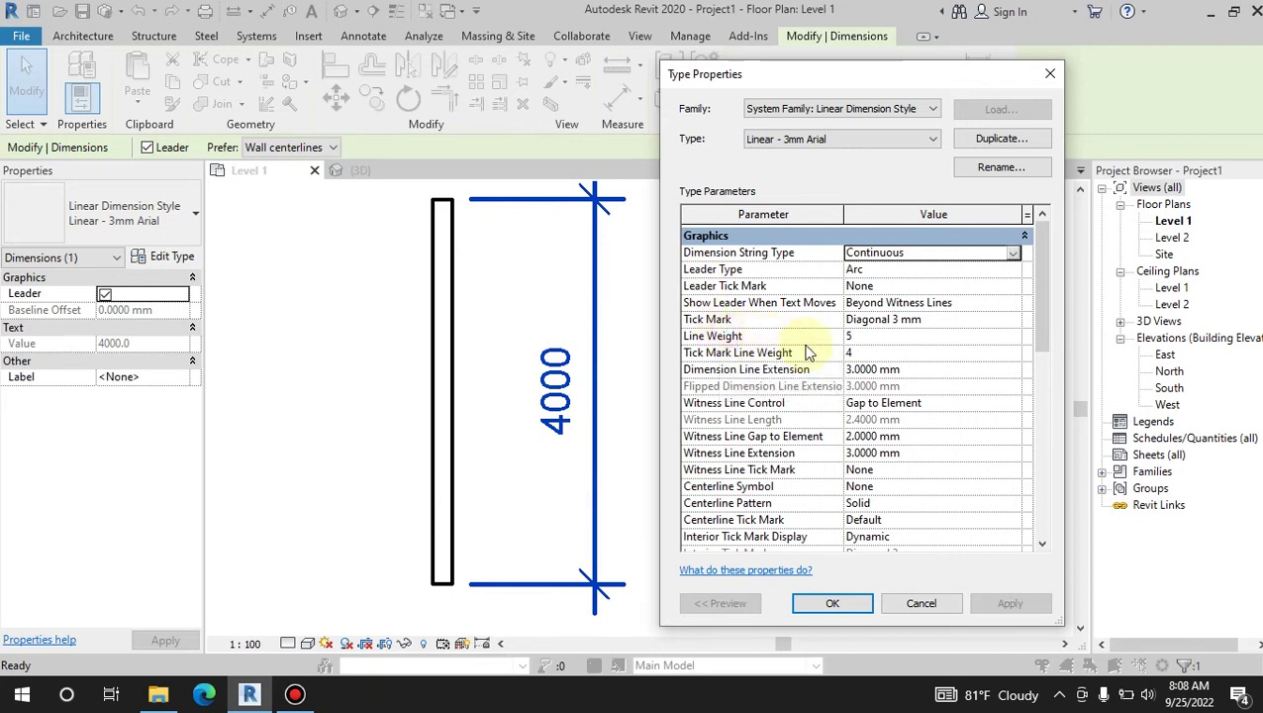
left_click(848, 336)
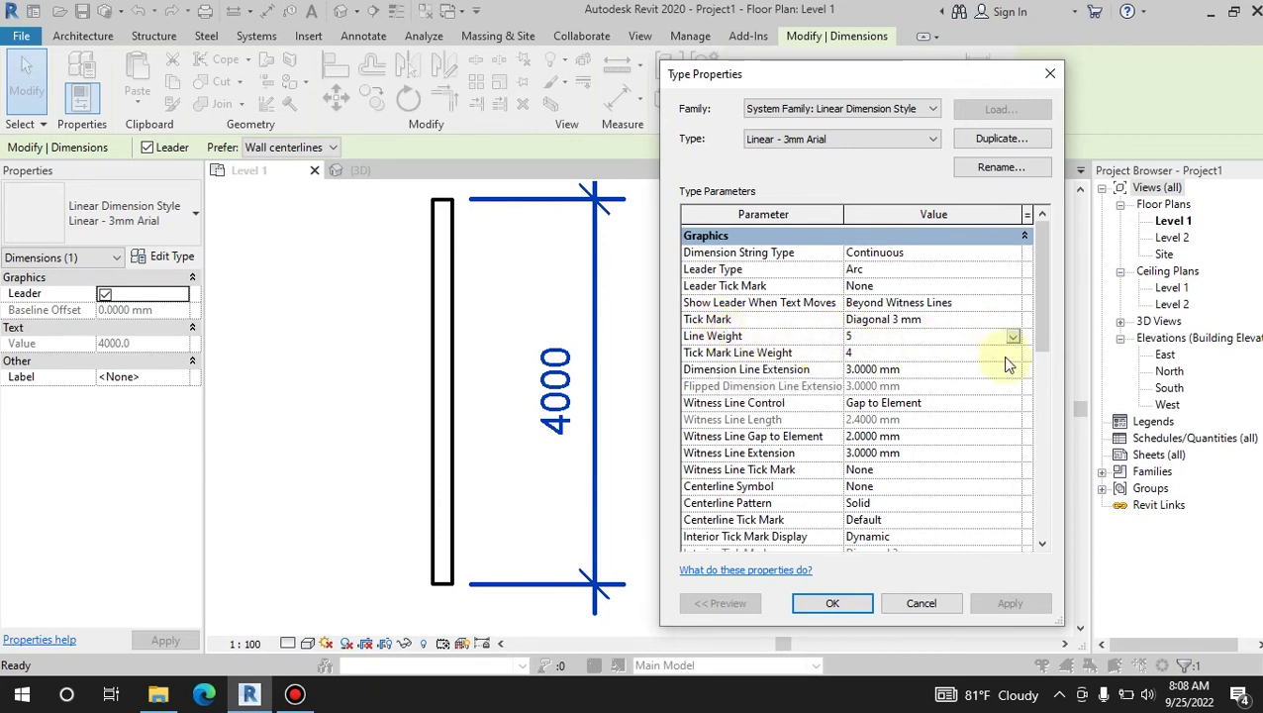
left_click(920, 603)
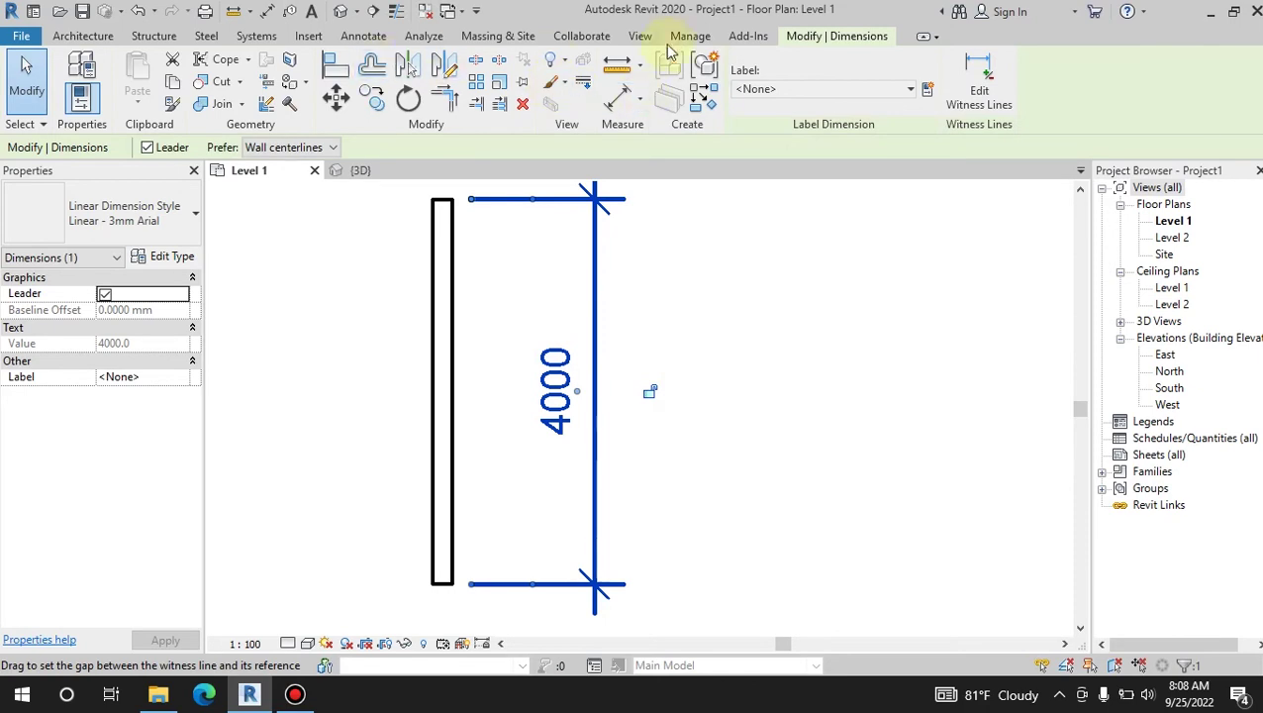
Step: Open Manage > Additional Settings > Line Weights and browse the Annotation, Perspective and Model tabs
left_click(690, 36)
left_click(253, 94)
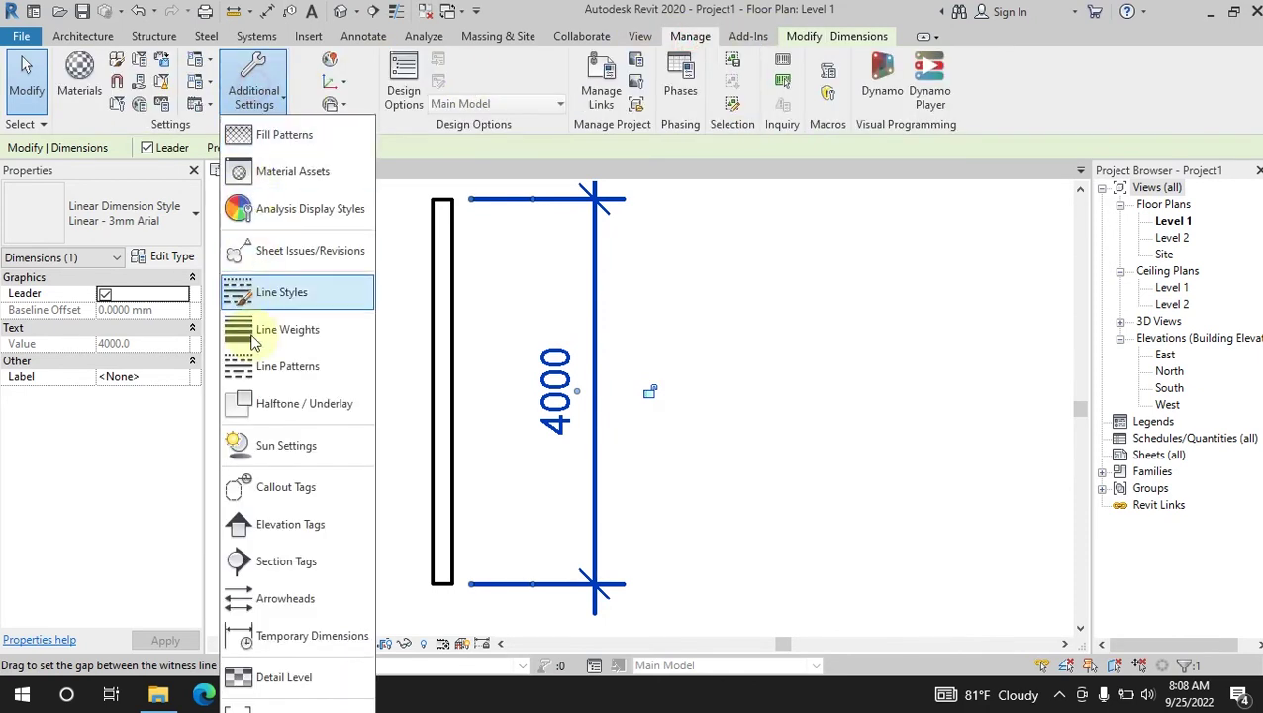
left_click(277, 336)
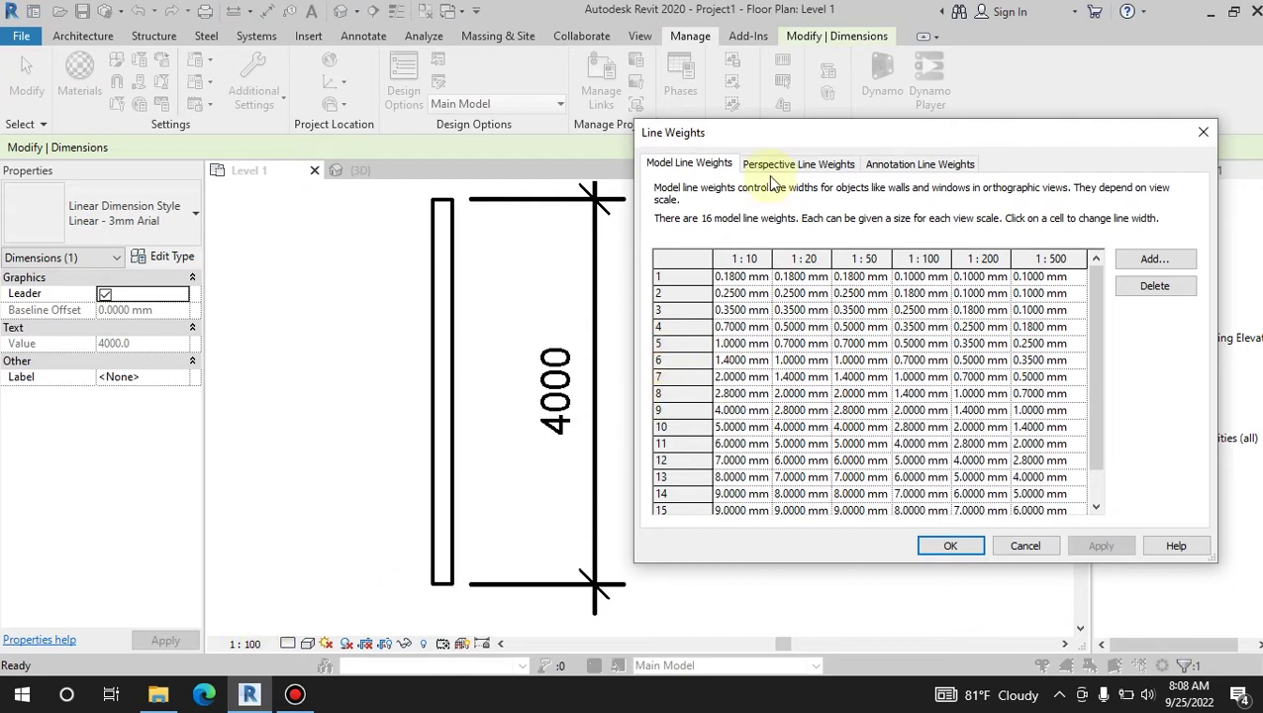
left_click(900, 165)
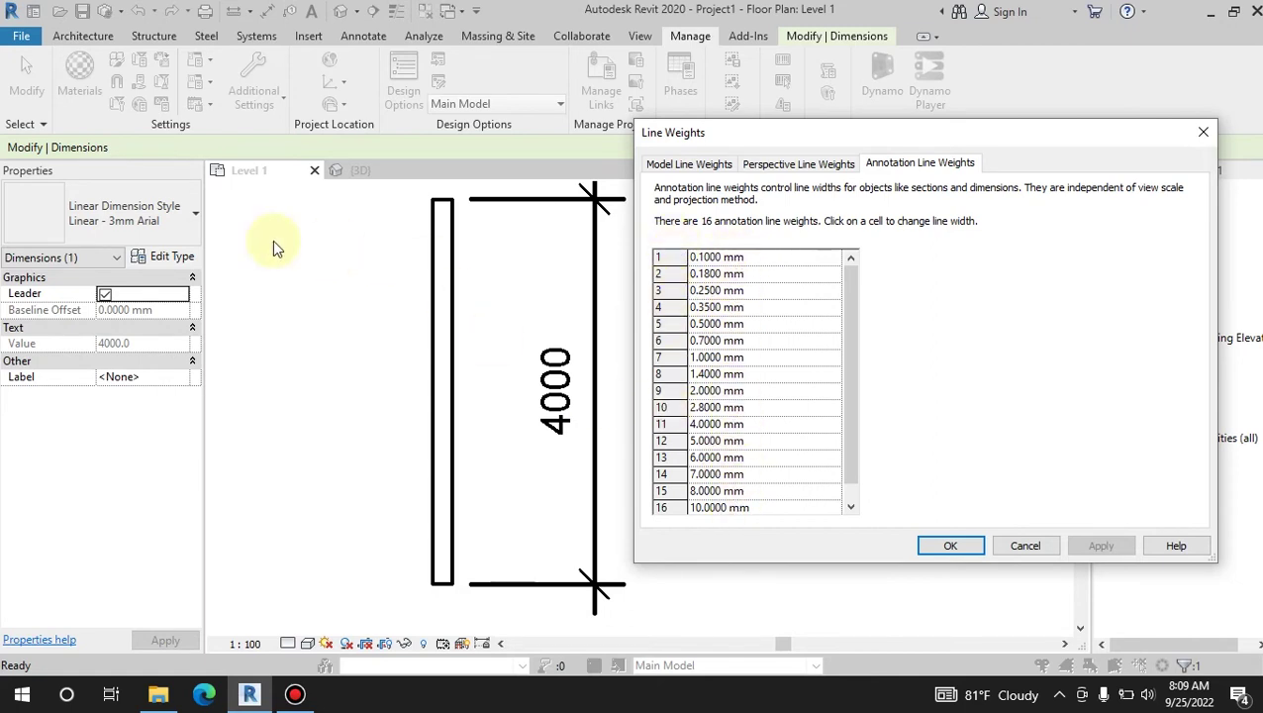
left_click(819, 170)
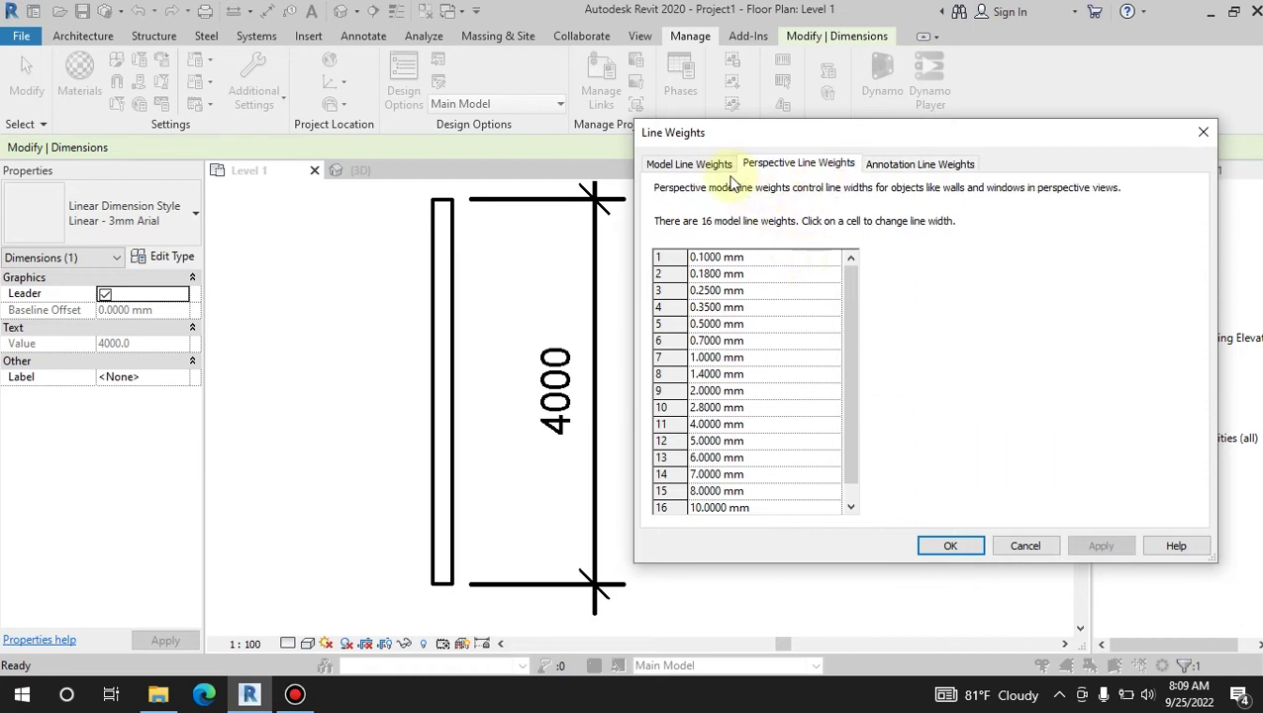
left_click(704, 168)
left_click(840, 166)
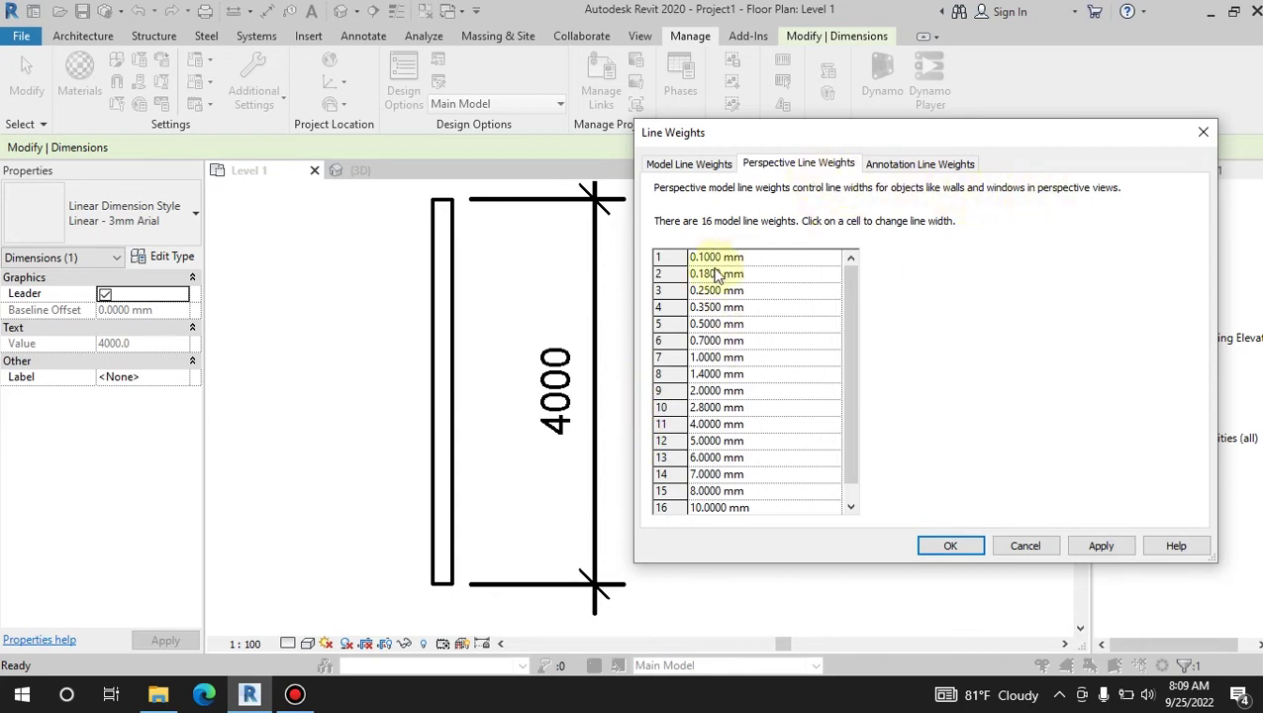
Step: Compare the tabs again, ending on Model Line Weights, then close without changes
scroll(843, 294, "down", 1)
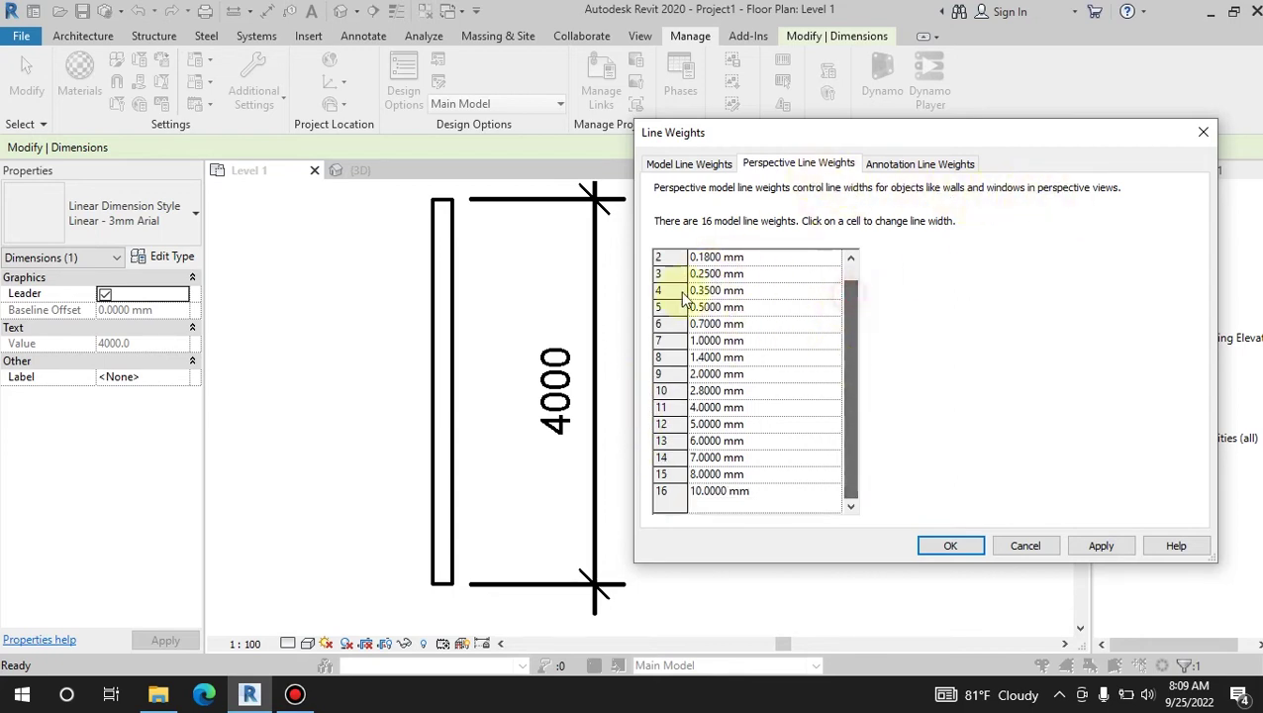
scroll(843, 323, "up", 1)
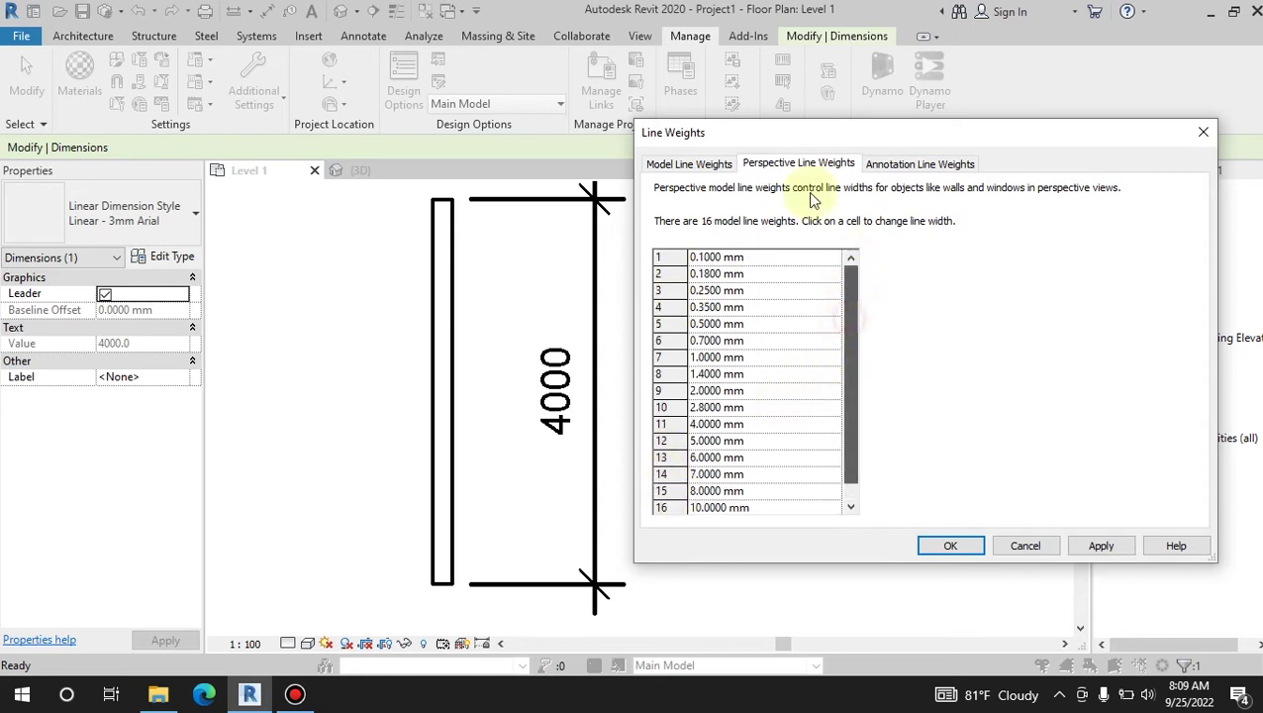
left_click(661, 161)
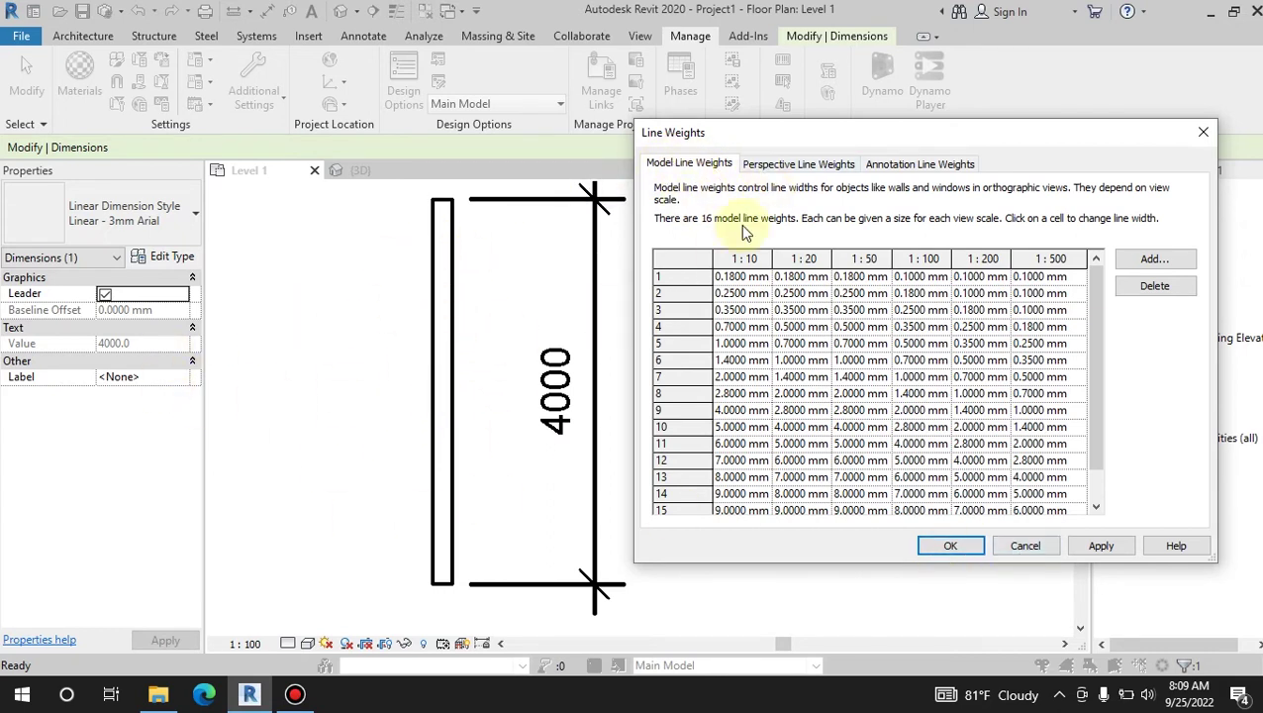
left_click(780, 165)
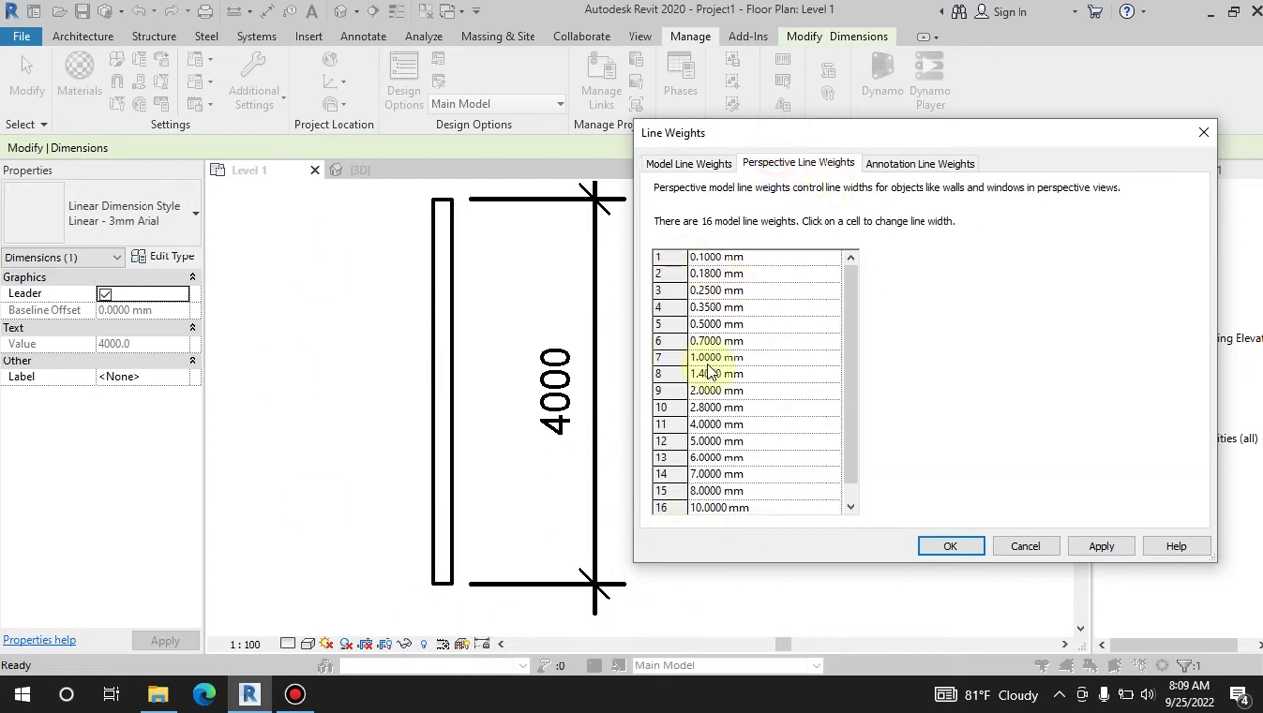
left_click(897, 165)
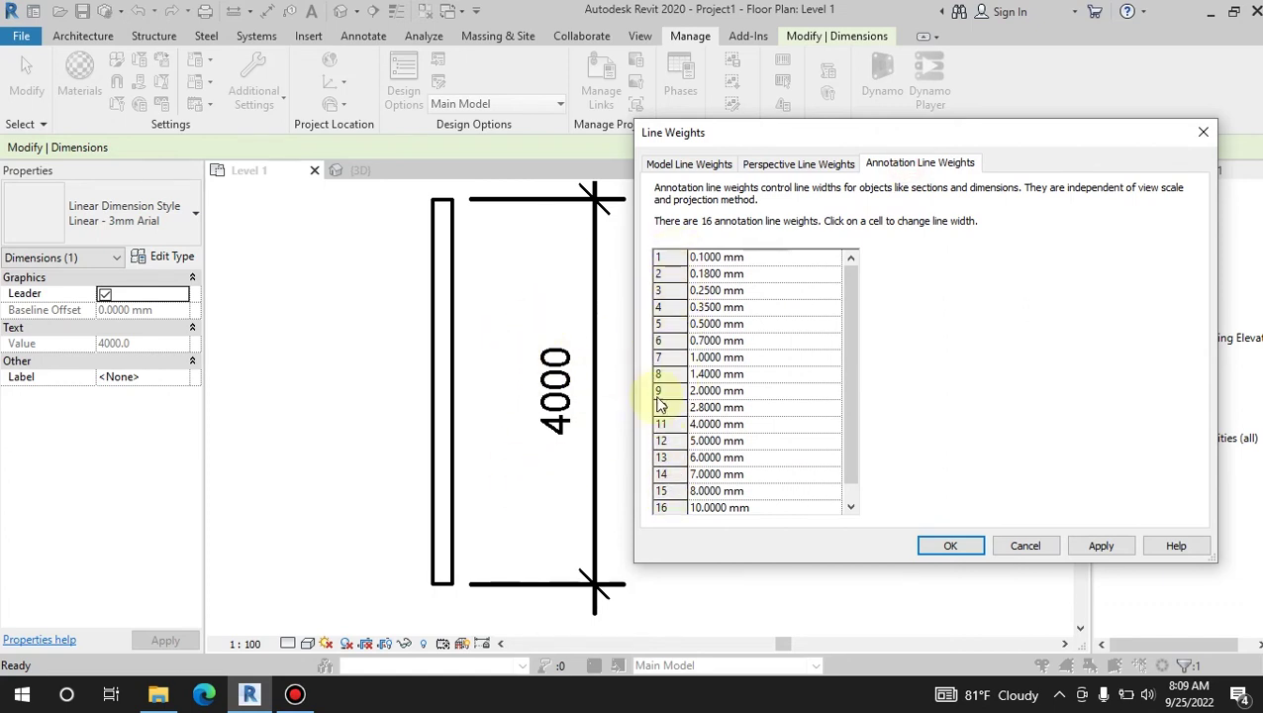
left_click(691, 163)
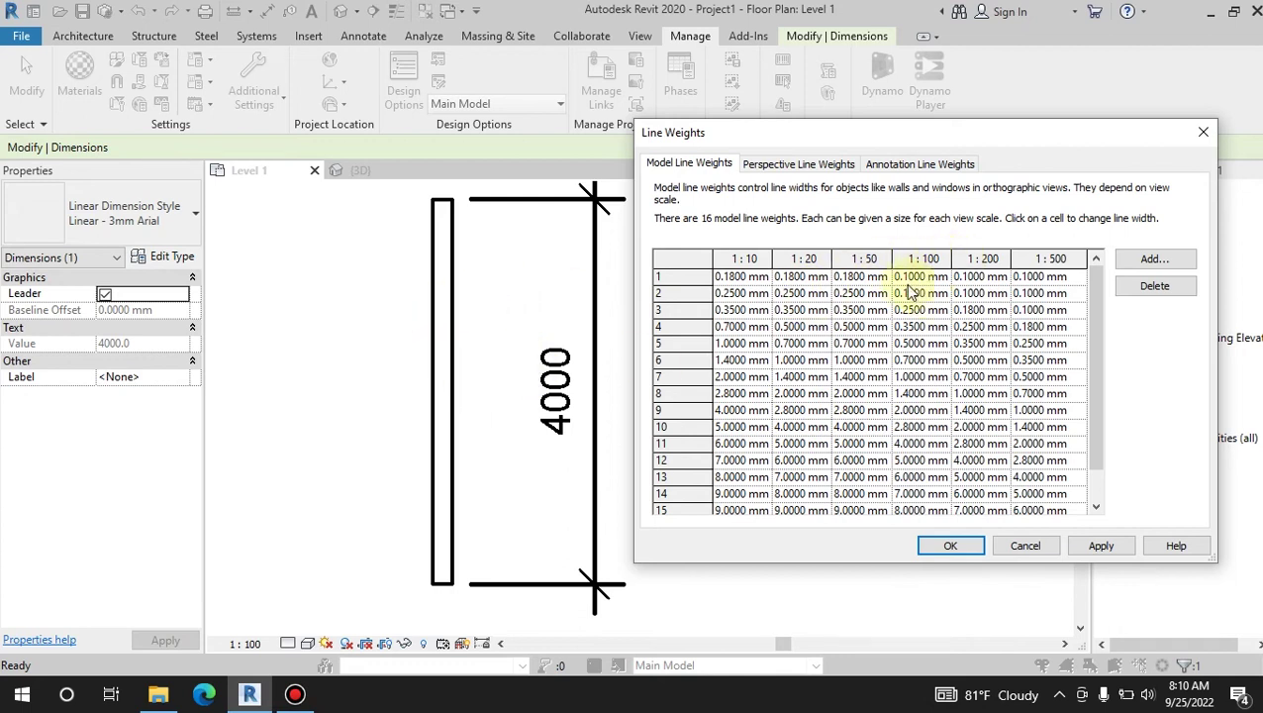
left_click(1026, 545)
Step: Deselect the dimension and set the floor plan view scale to 1:20
left_click(406, 526)
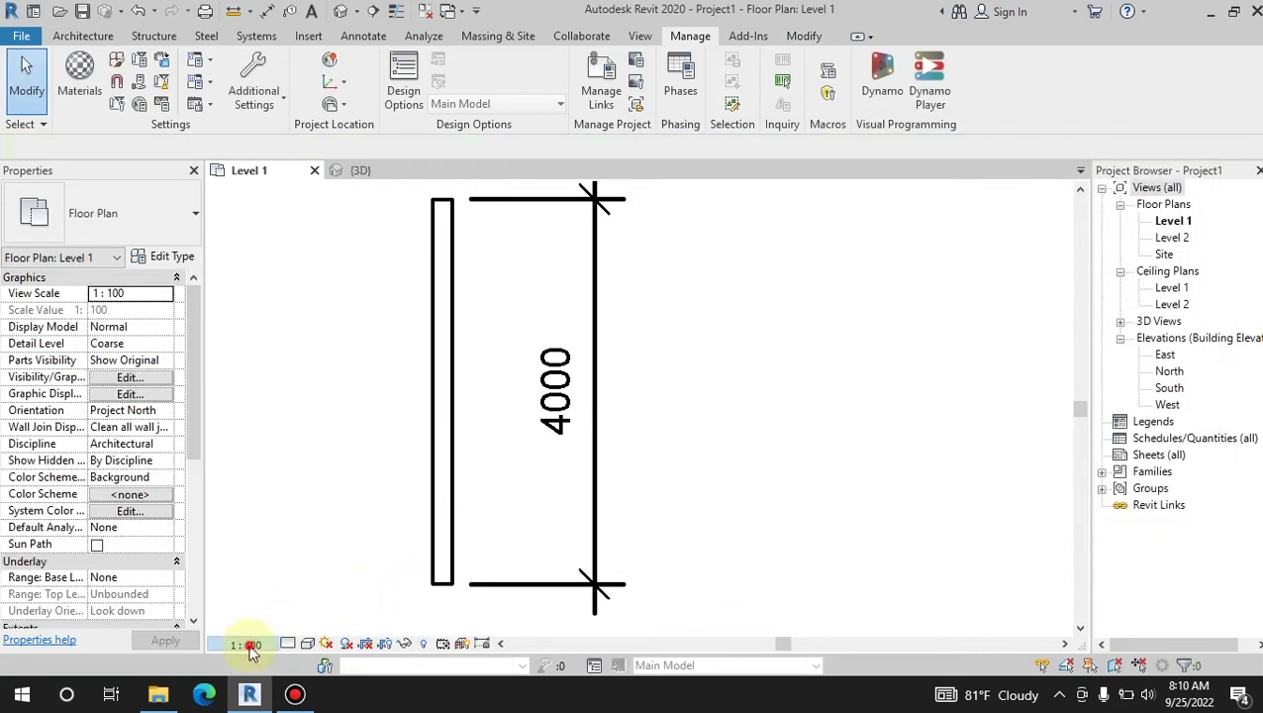
left_click(250, 644)
left_click(281, 458)
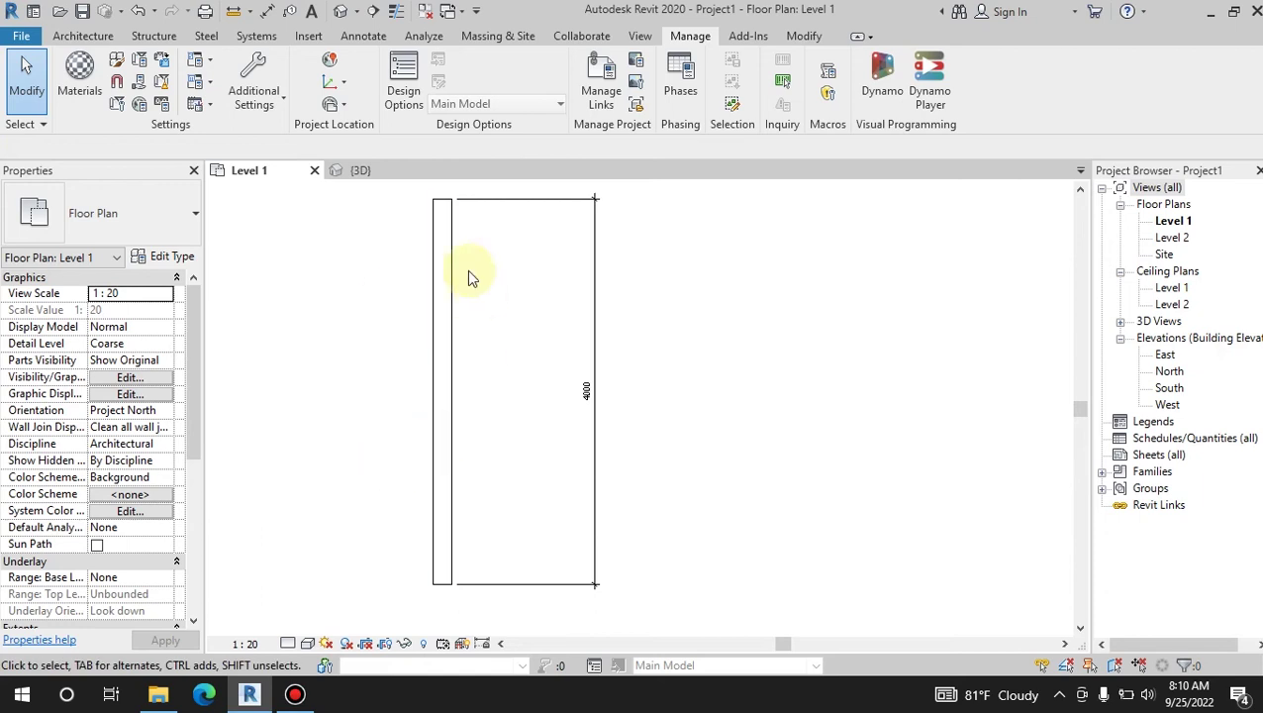
Step: Reopen Line Weights to compare scale columns, confirm with OK, and reselect the 4000 dimension
left_click(280, 102)
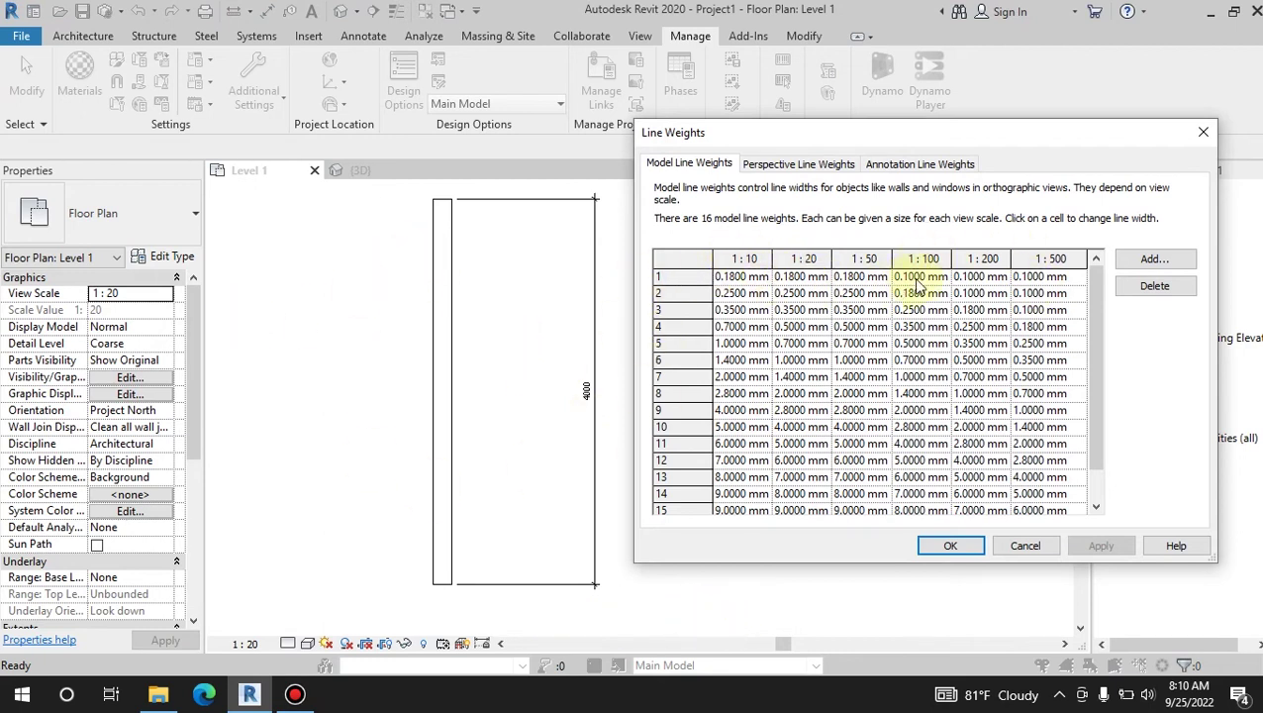
left_click(975, 551)
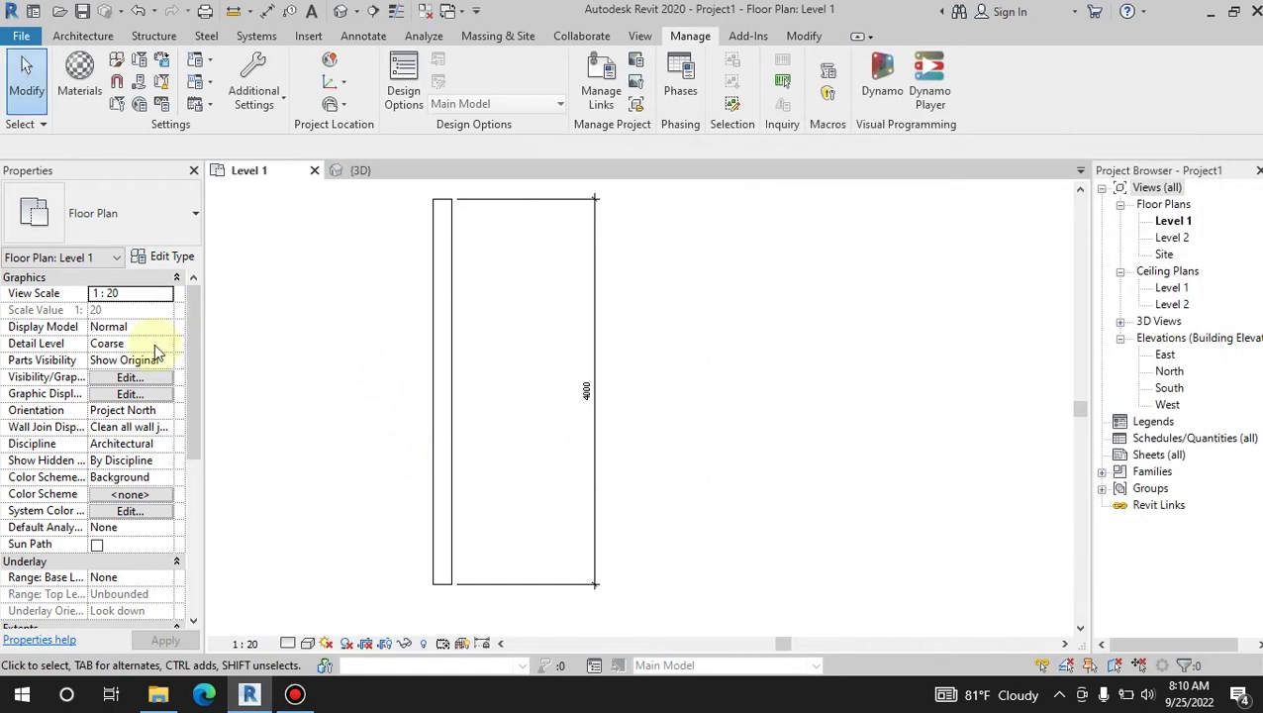
left_click_drag(673, 347, 551, 513)
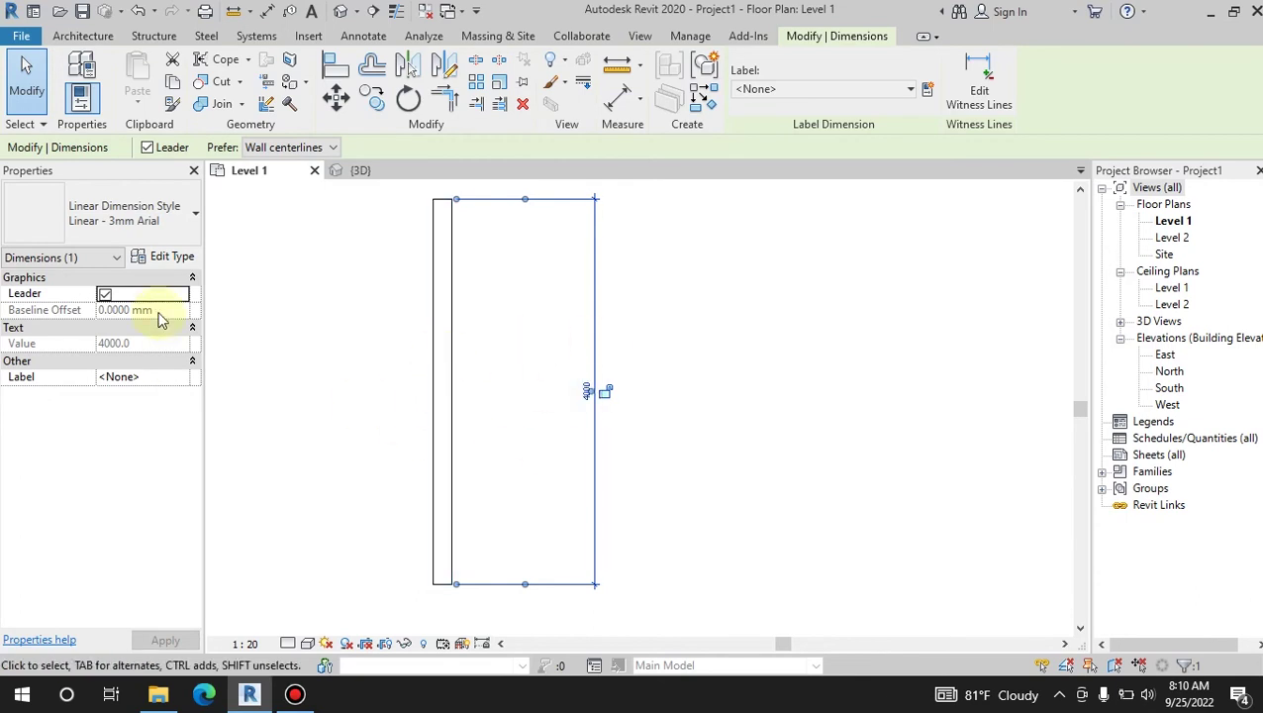
left_click(196, 257)
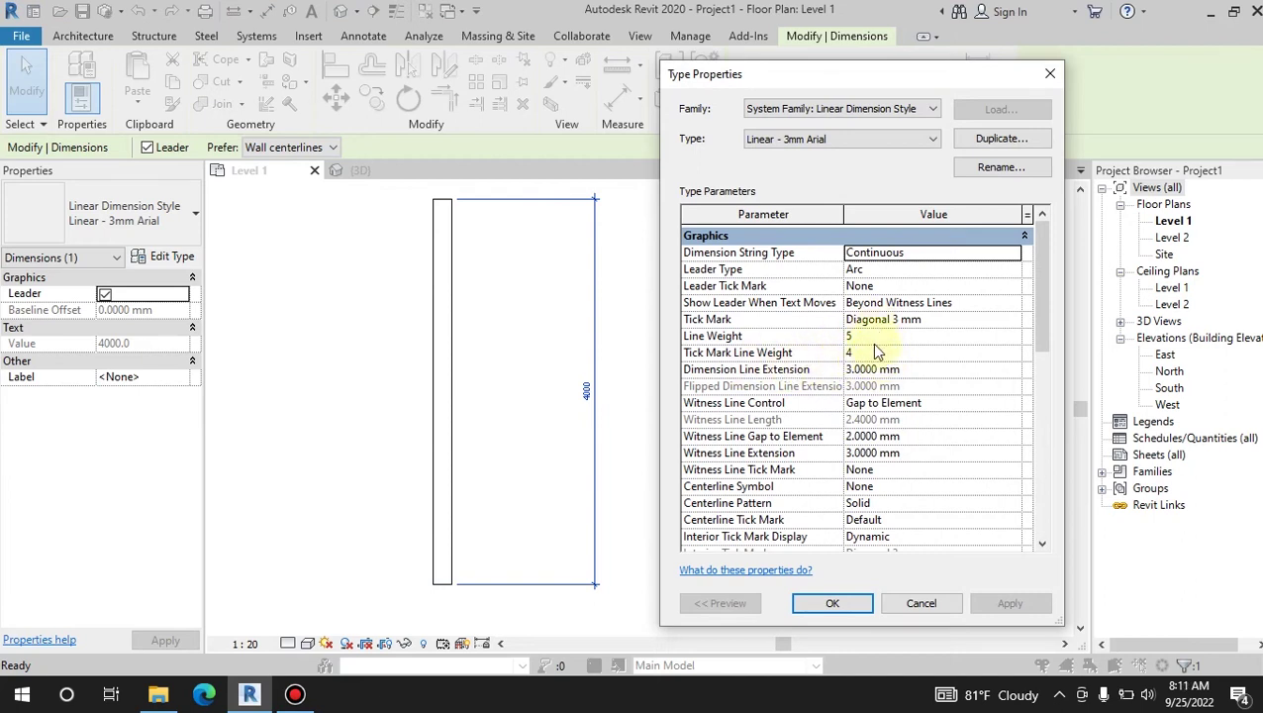
left_click(987, 337)
left_click(1010, 337)
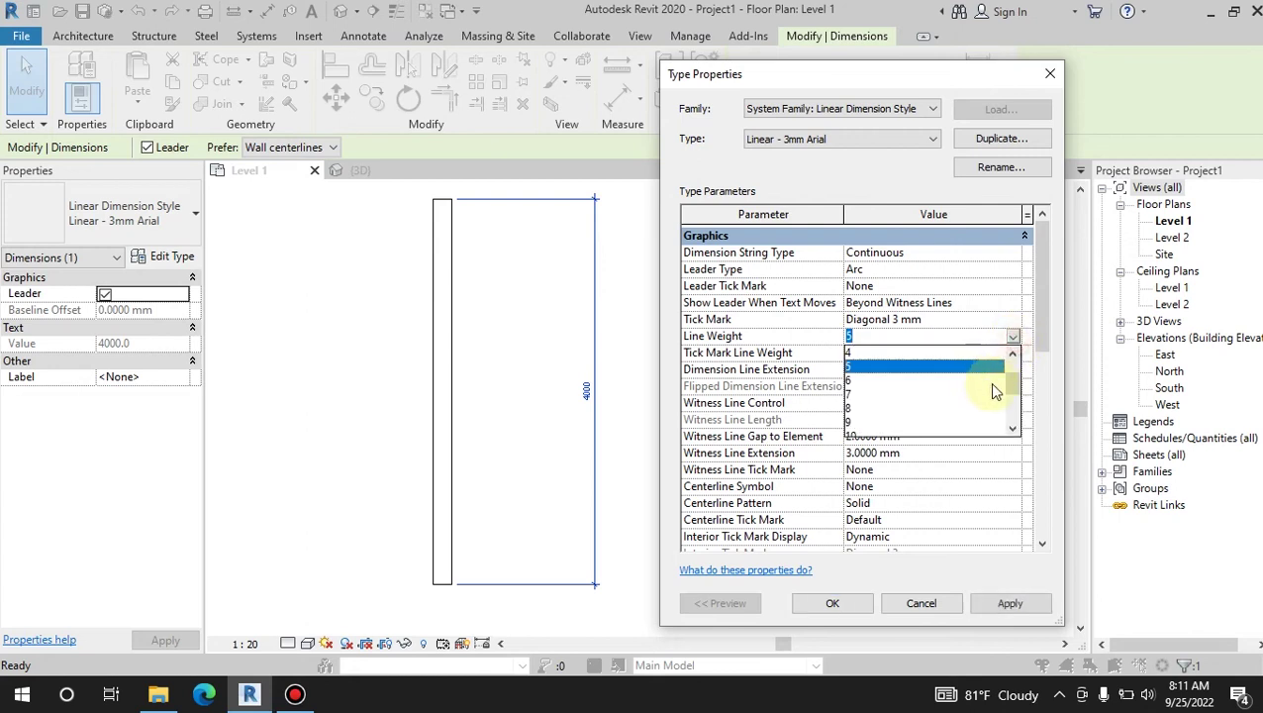
left_click(968, 477)
left_click(921, 602)
left_click(691, 36)
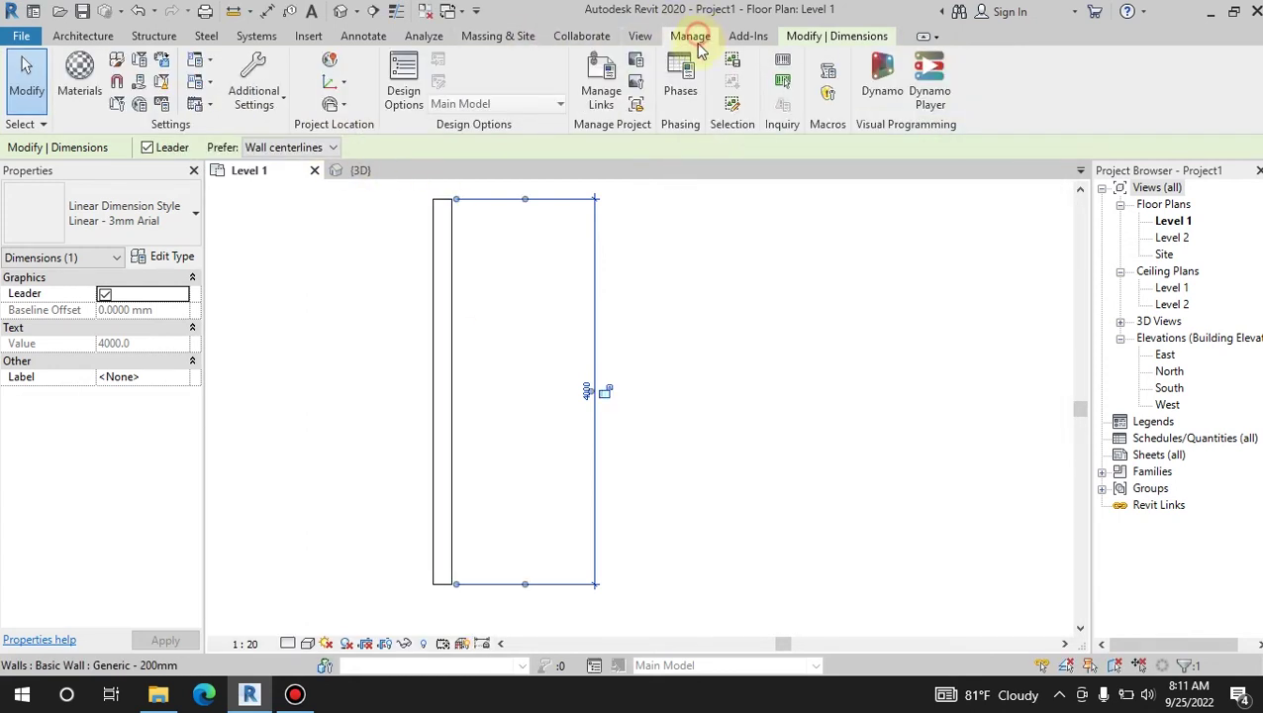
left_click(275, 111)
left_click(285, 327)
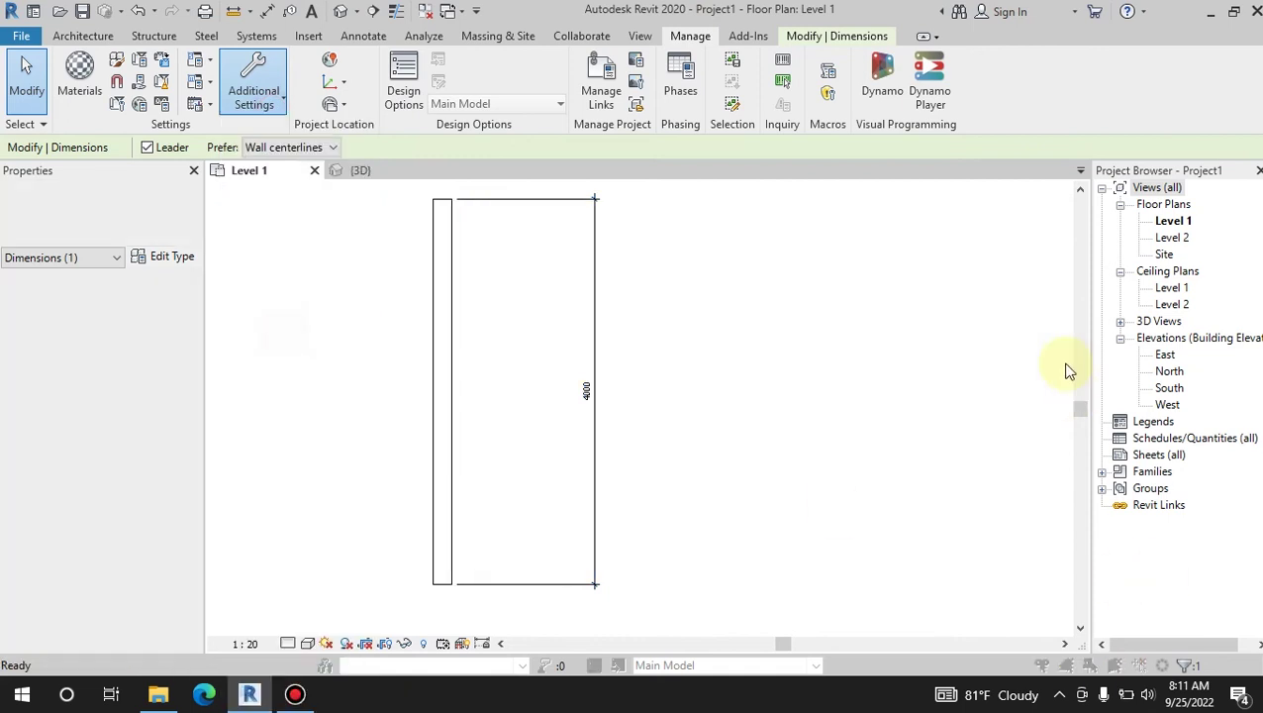
left_click(1154, 258)
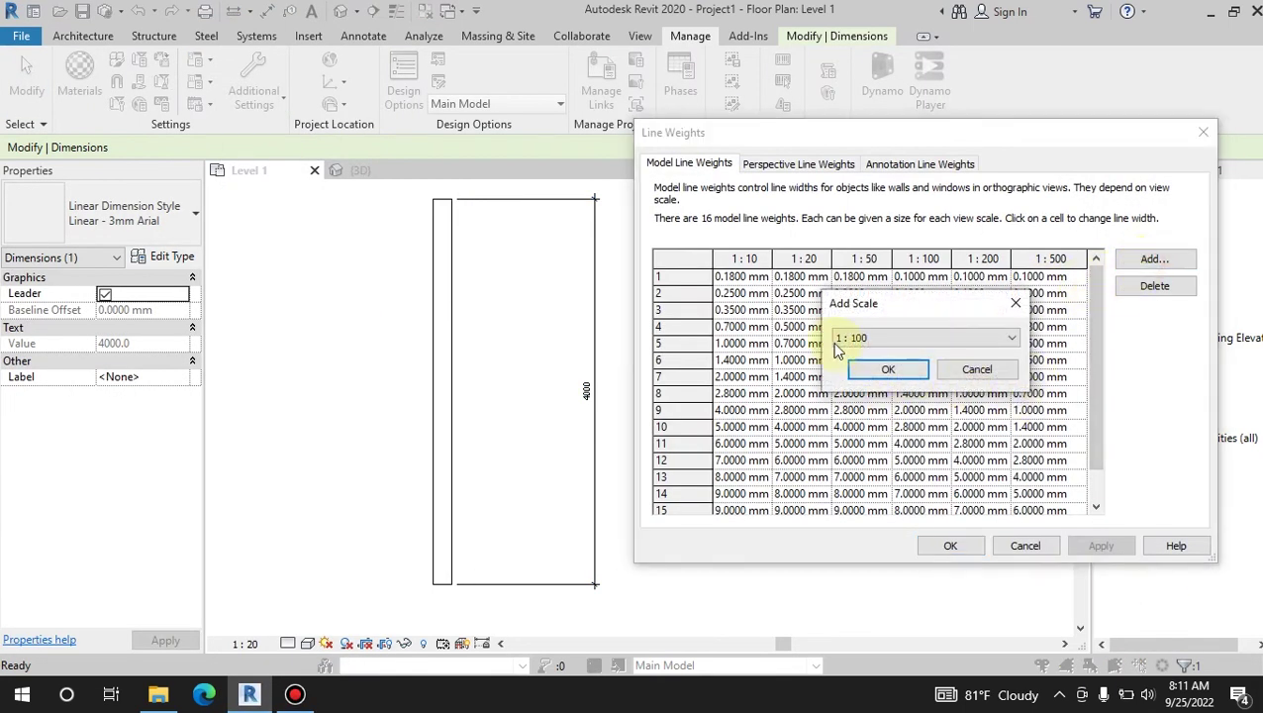
left_click(887, 340)
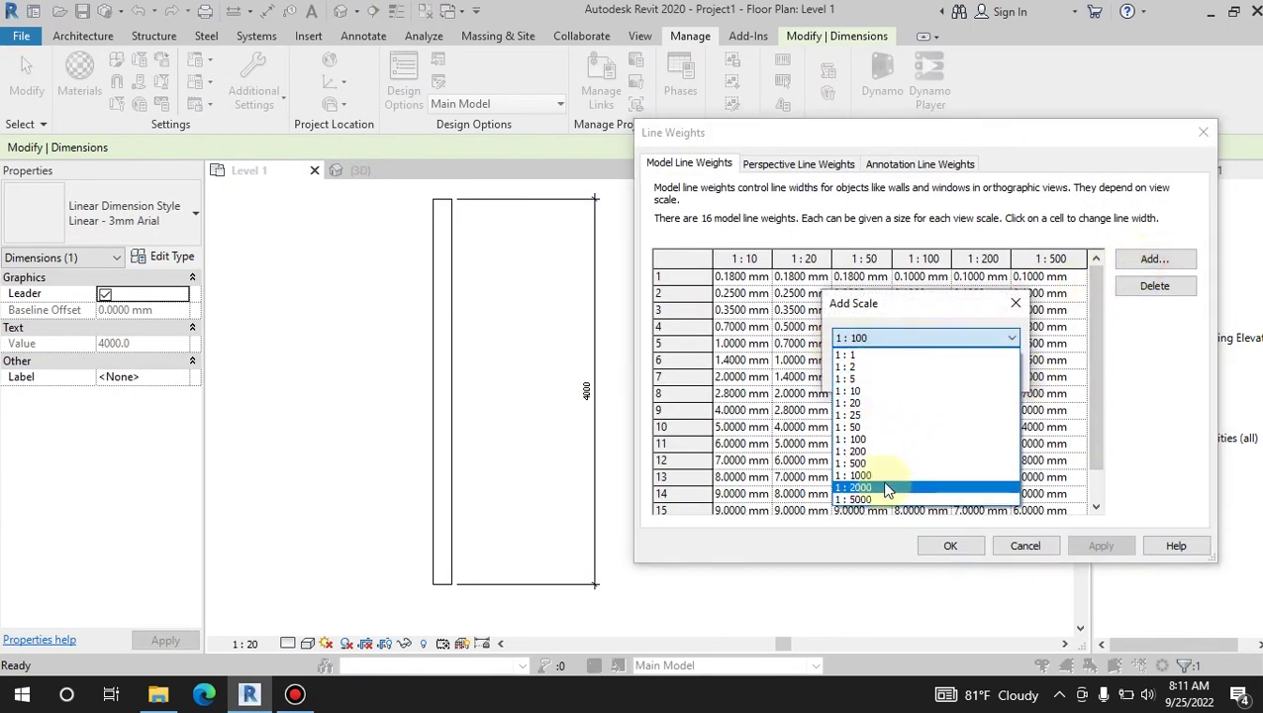
left_click(888, 476)
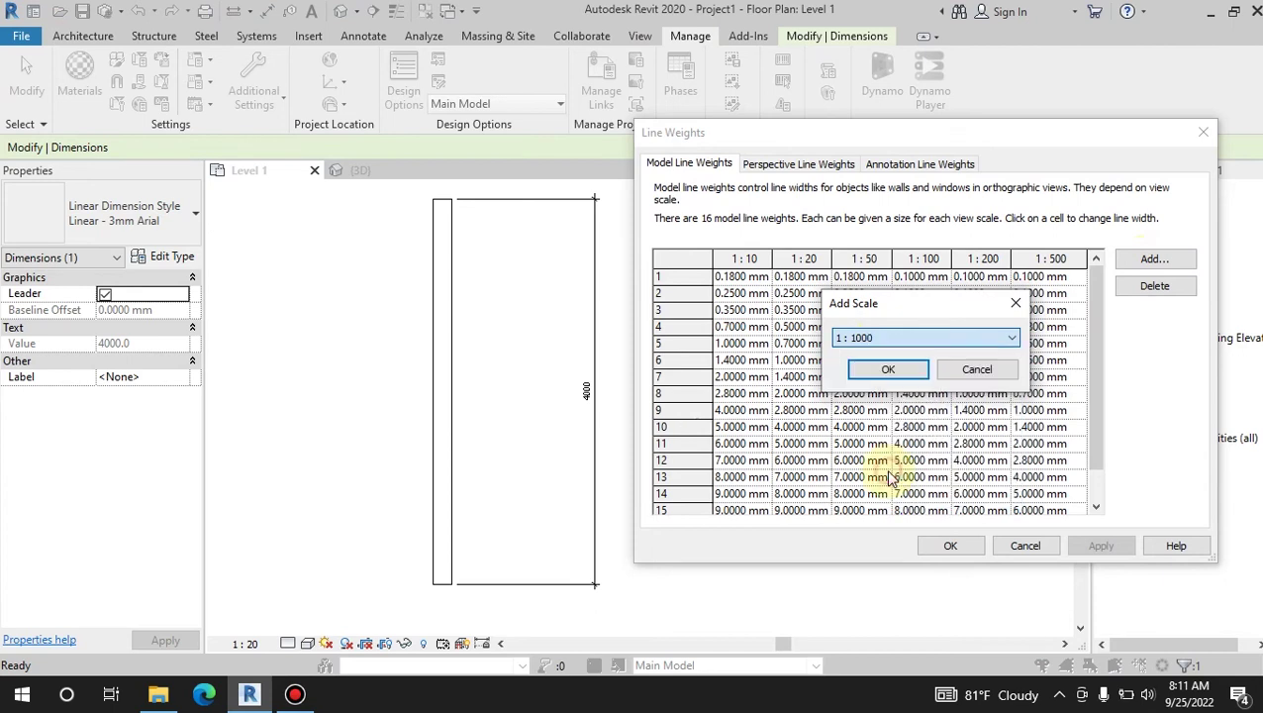
left_click(968, 370)
scroll(758, 450, "down", 1)
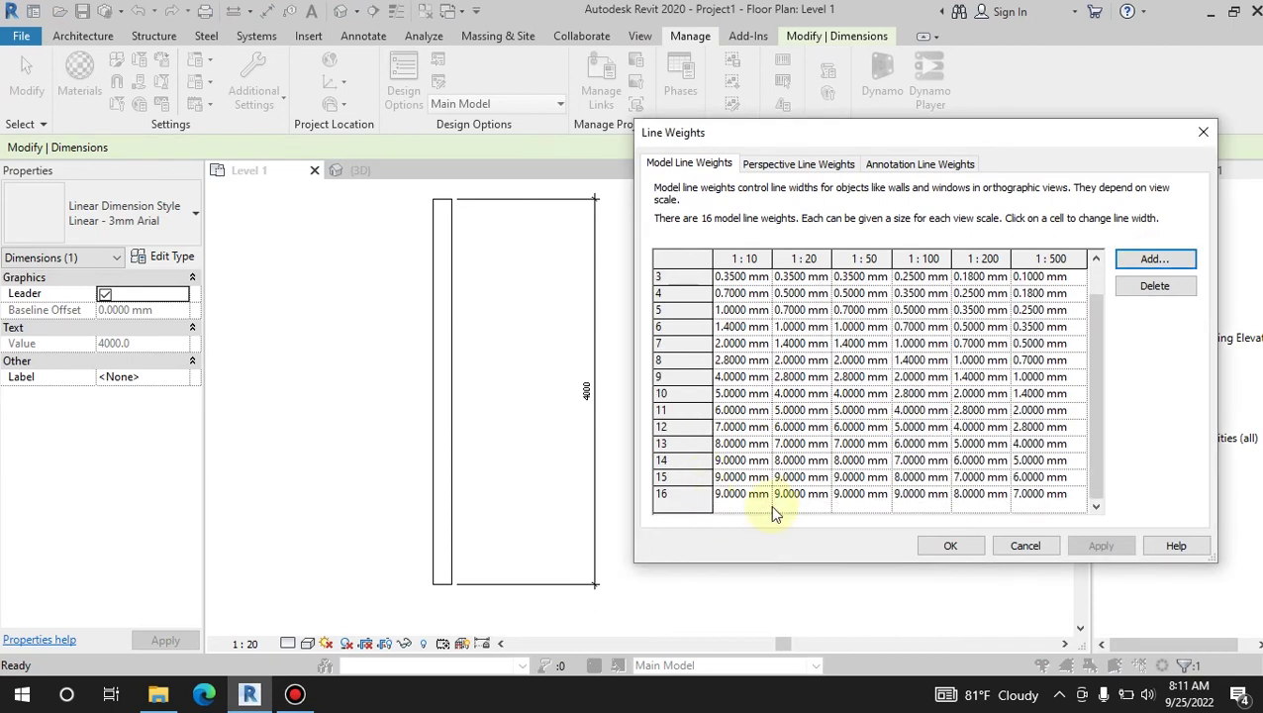
left_click(1040, 547)
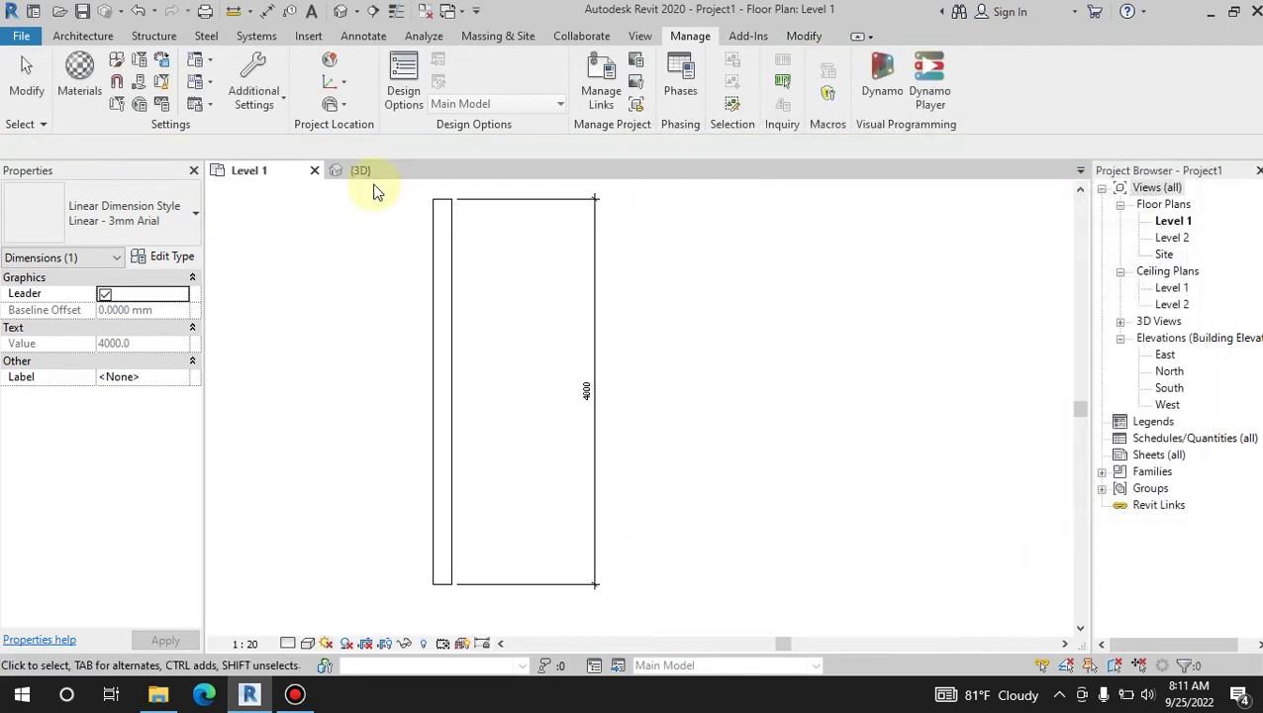
key("Escape")
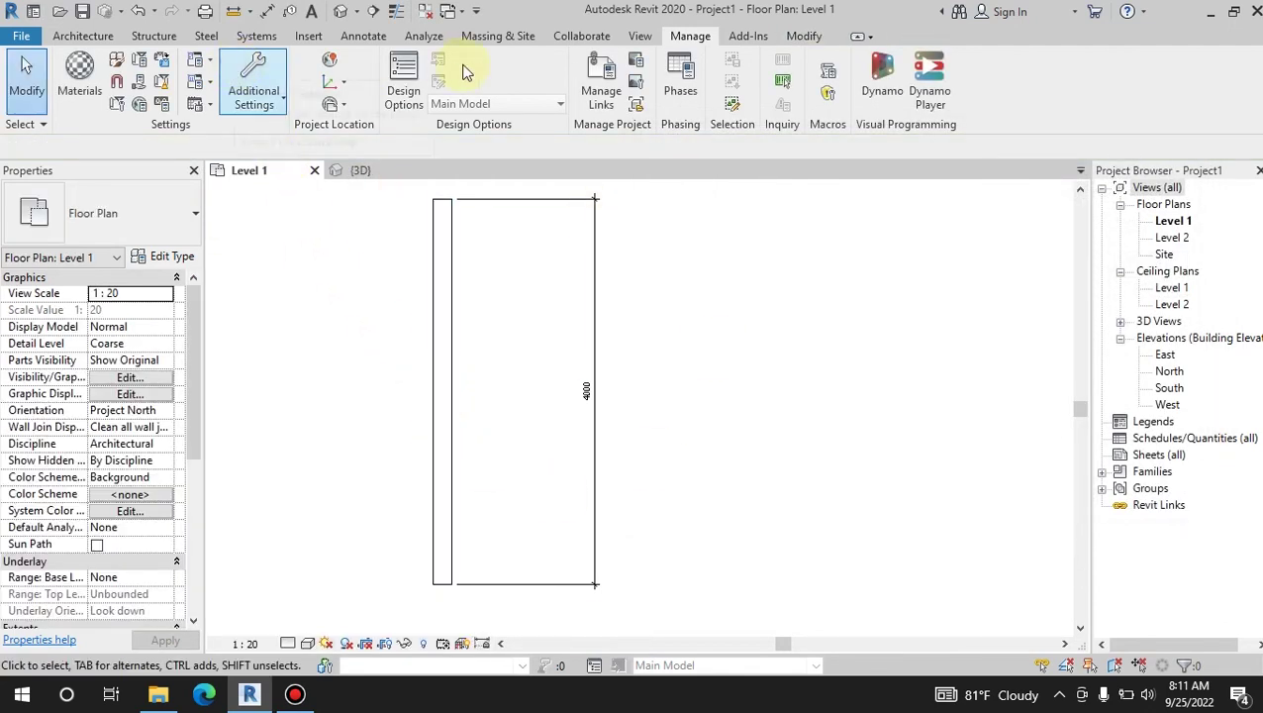
left_click(254, 87)
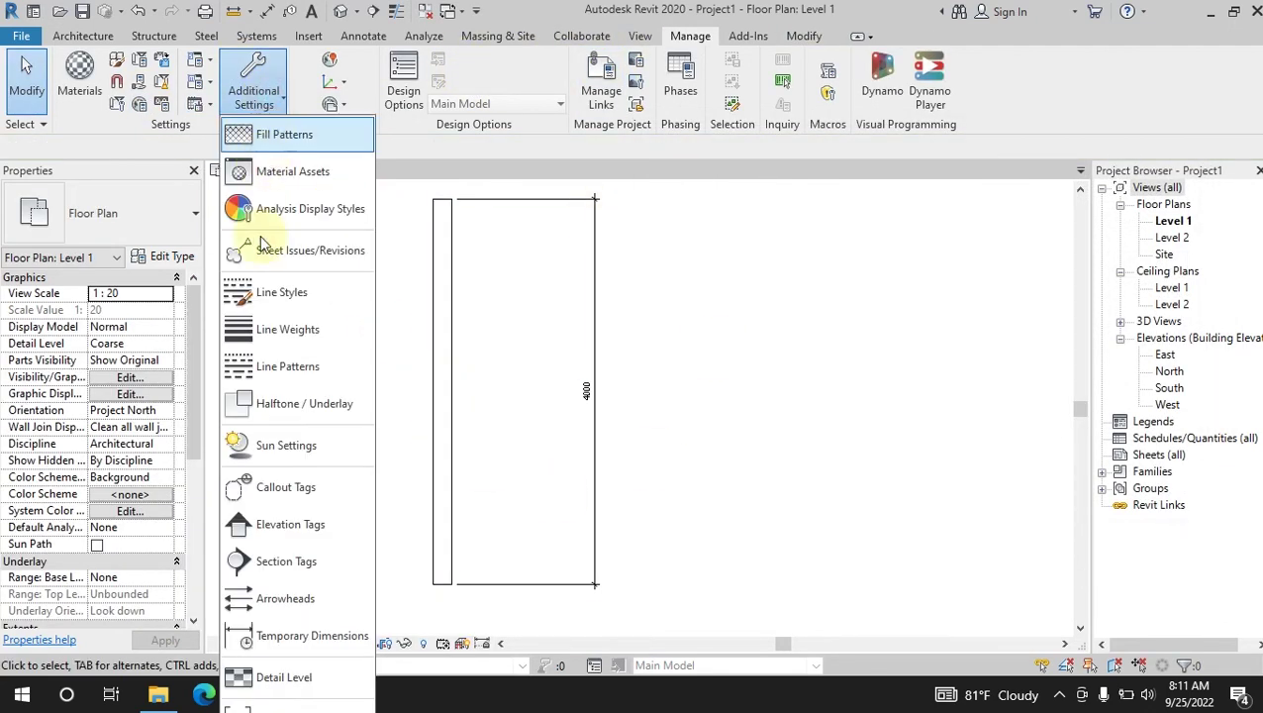
left_click(269, 292)
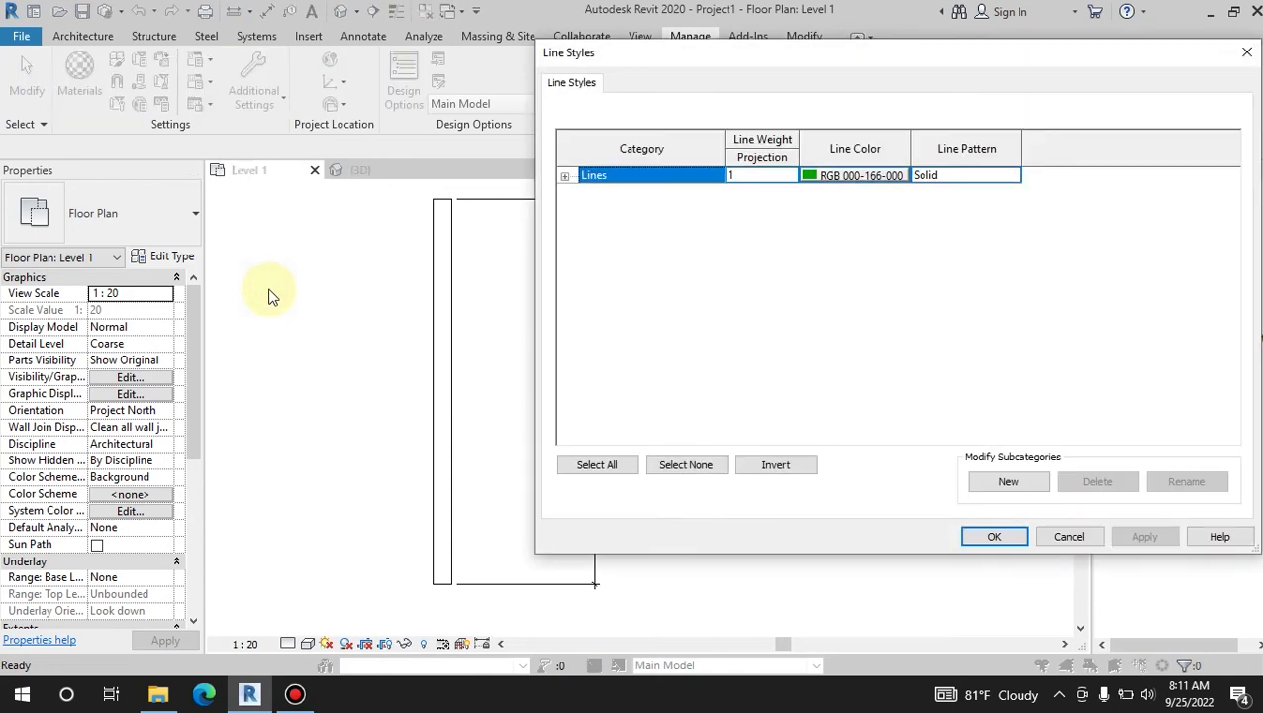
left_click(565, 176)
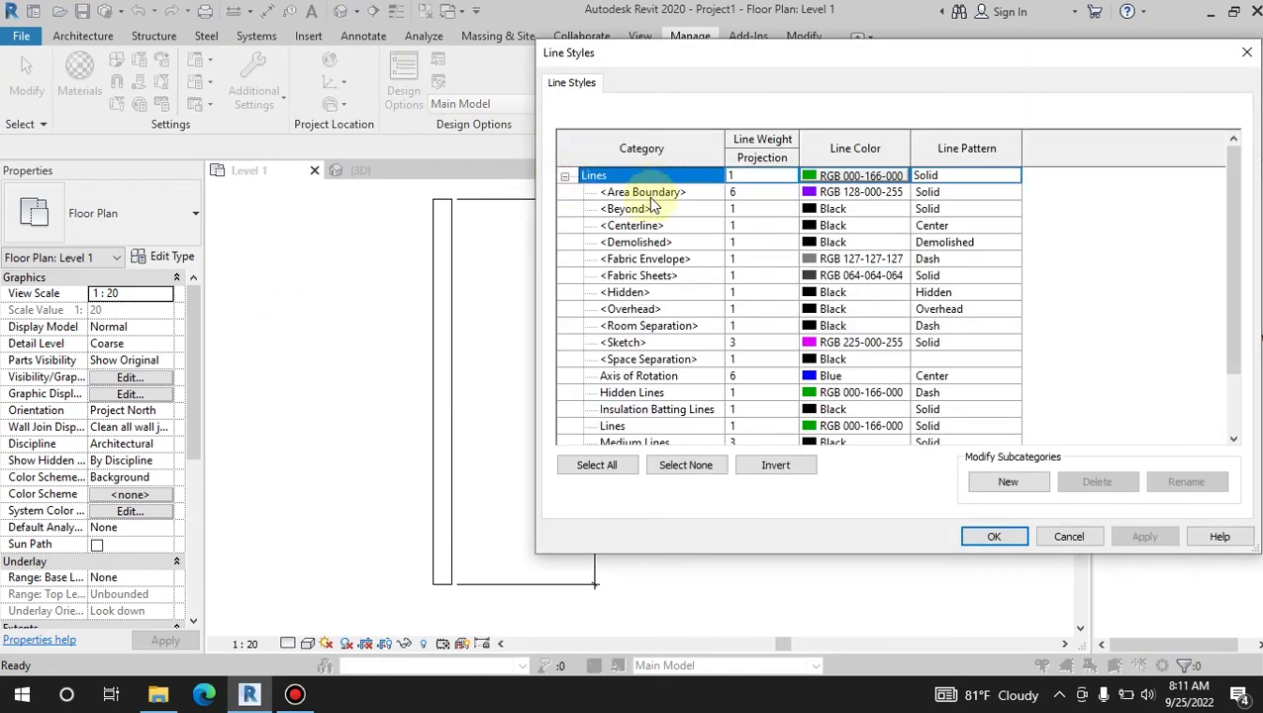
scroll(652, 205, "down", 2)
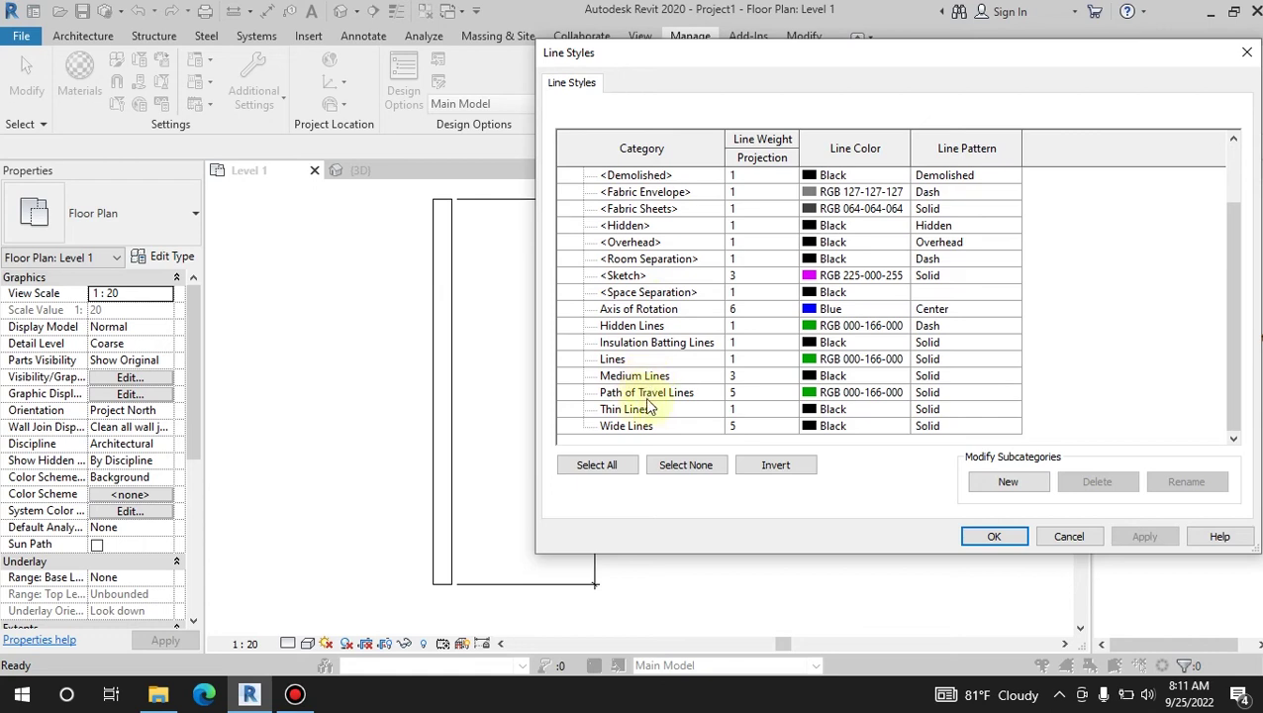
scroll(641, 357, "up", 1)
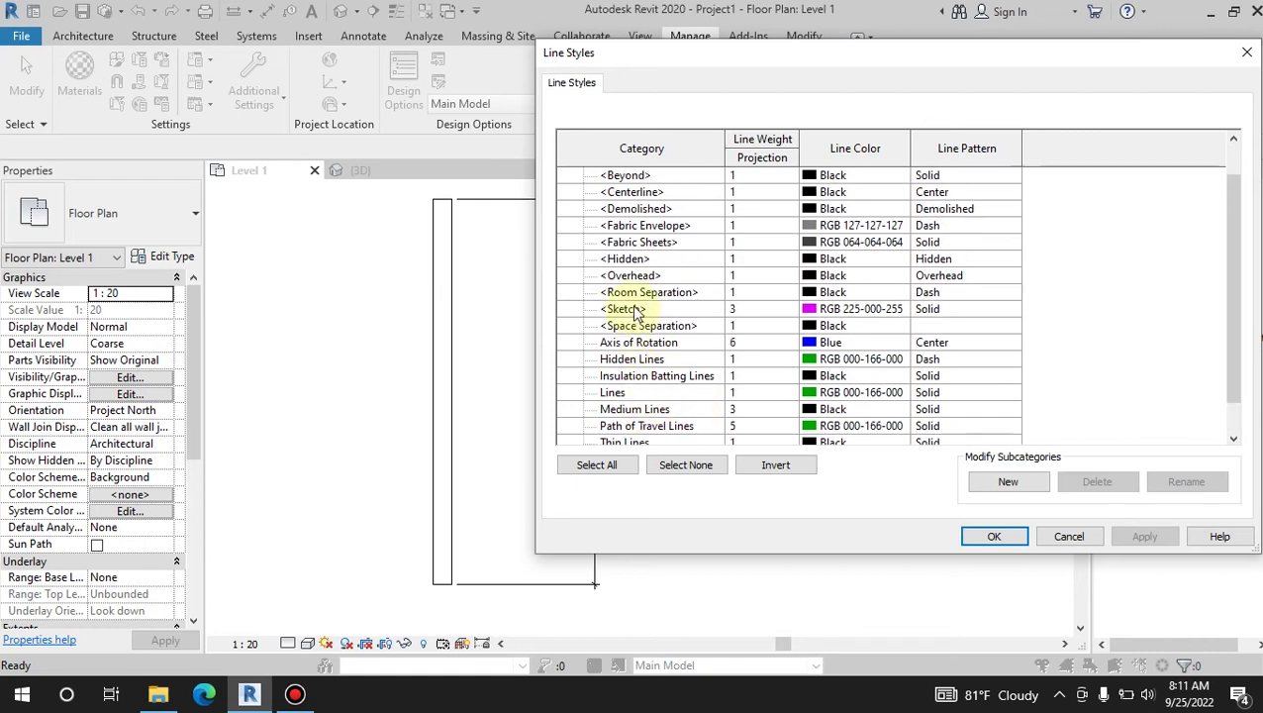
scroll(653, 268, "up", 1)
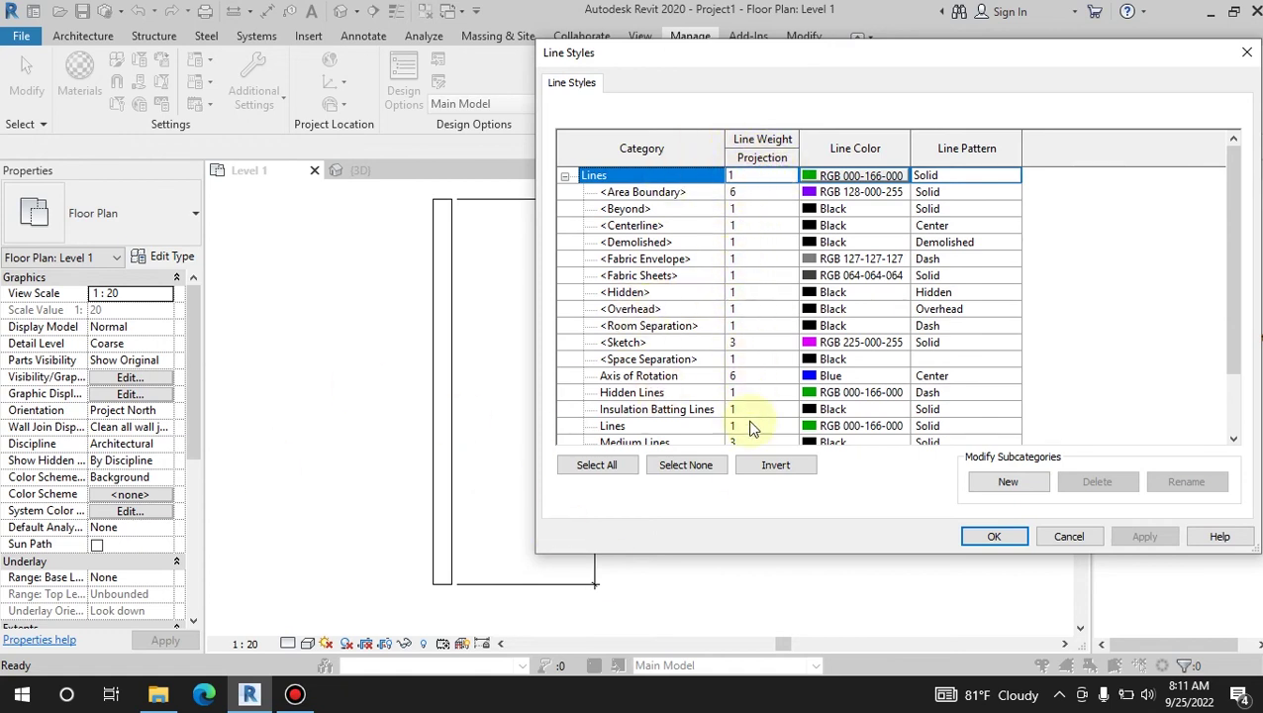
left_click(944, 175)
left_click(1010, 177)
left_click_drag(1010, 220, 1004, 245)
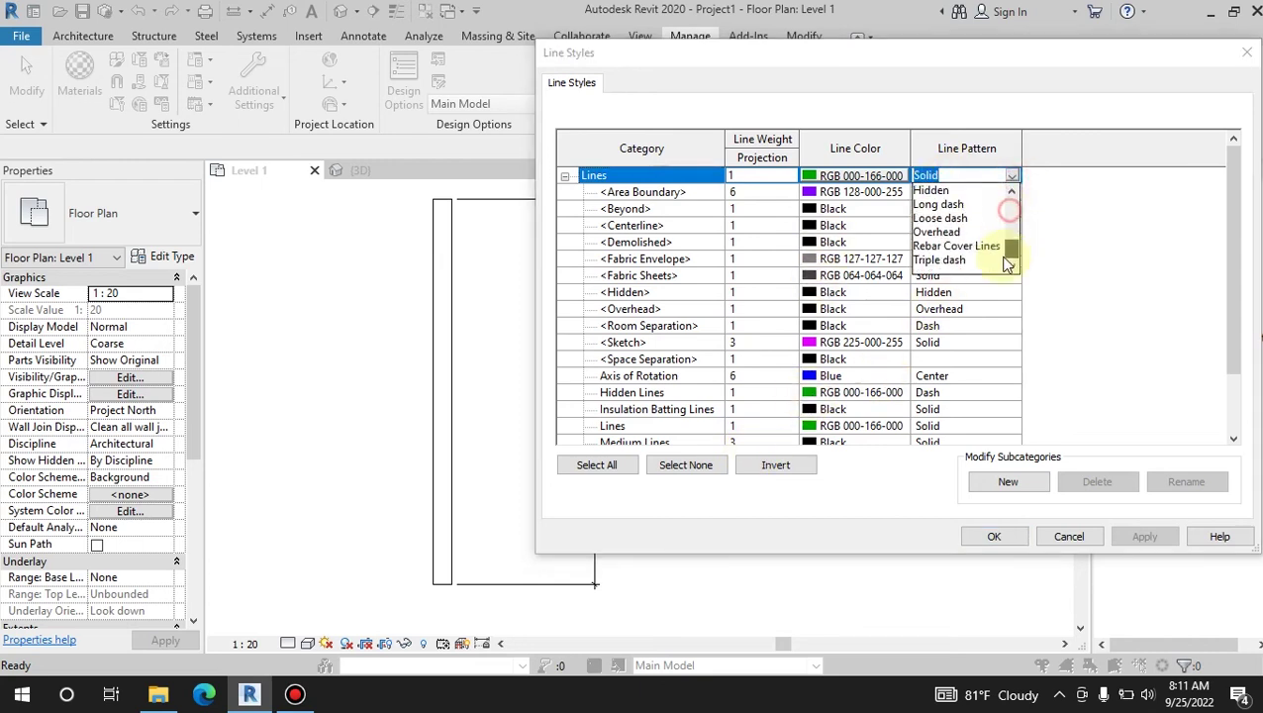
left_click(1088, 270)
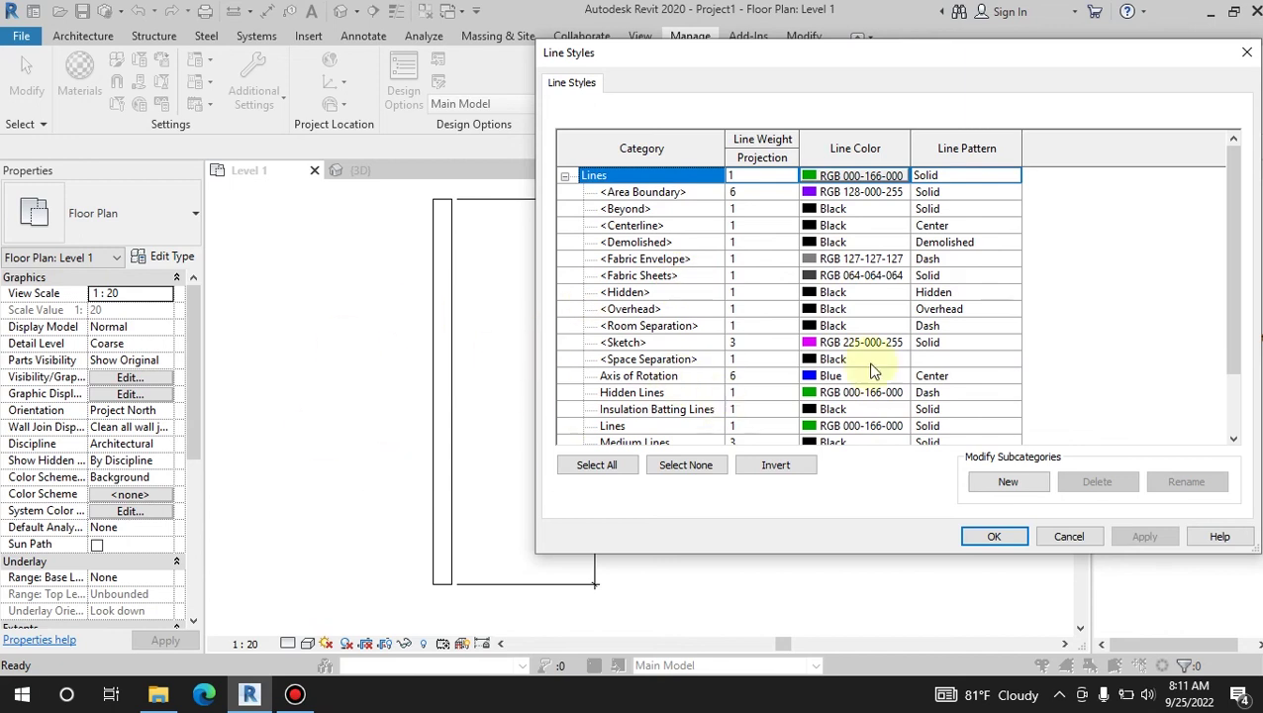
left_click(1069, 535)
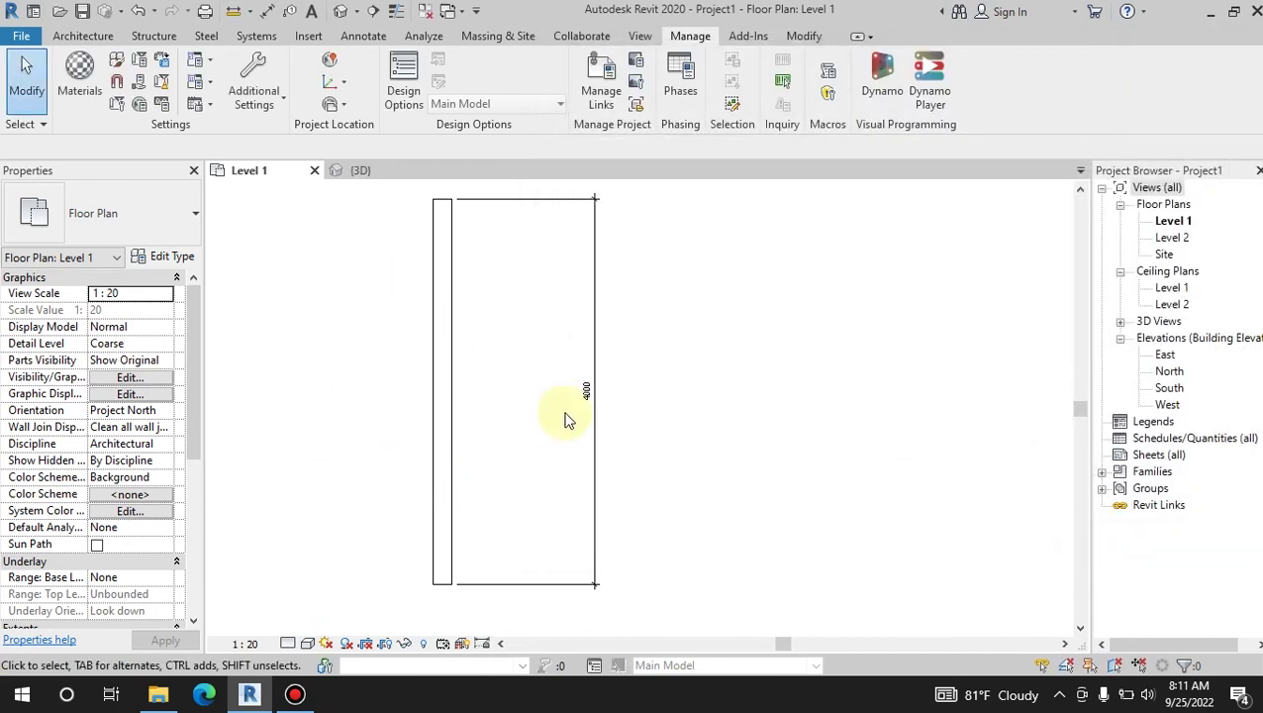
Step: Set the Level 1 plan's view scale back to 1 : 100 and clear the wall selection
scroll(525, 328, "up", 3)
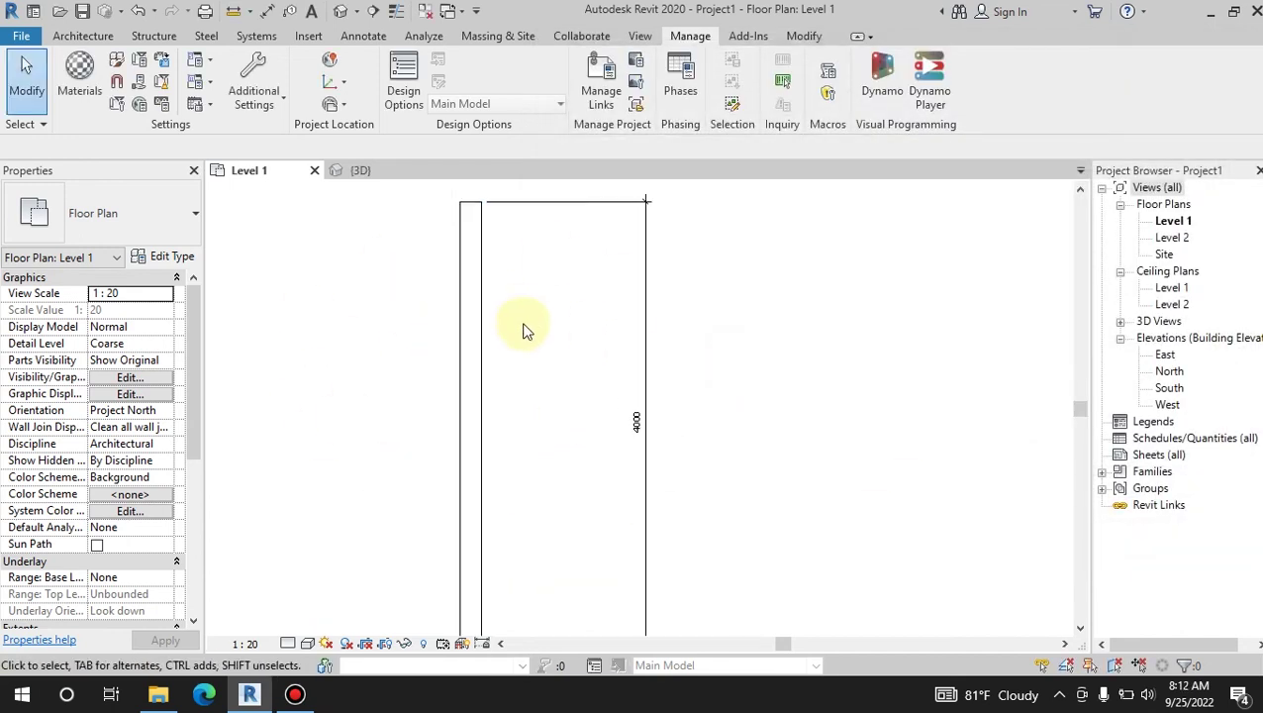
left_click_drag(567, 256, 442, 444)
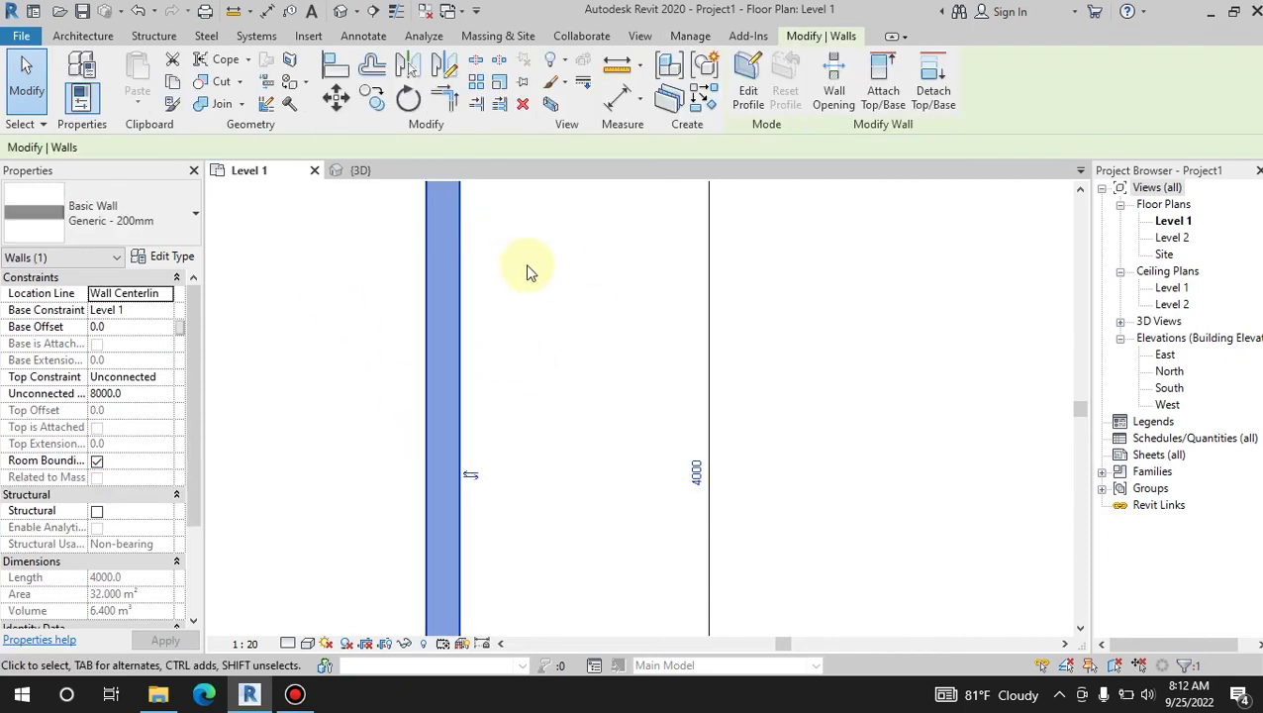
left_click(246, 638)
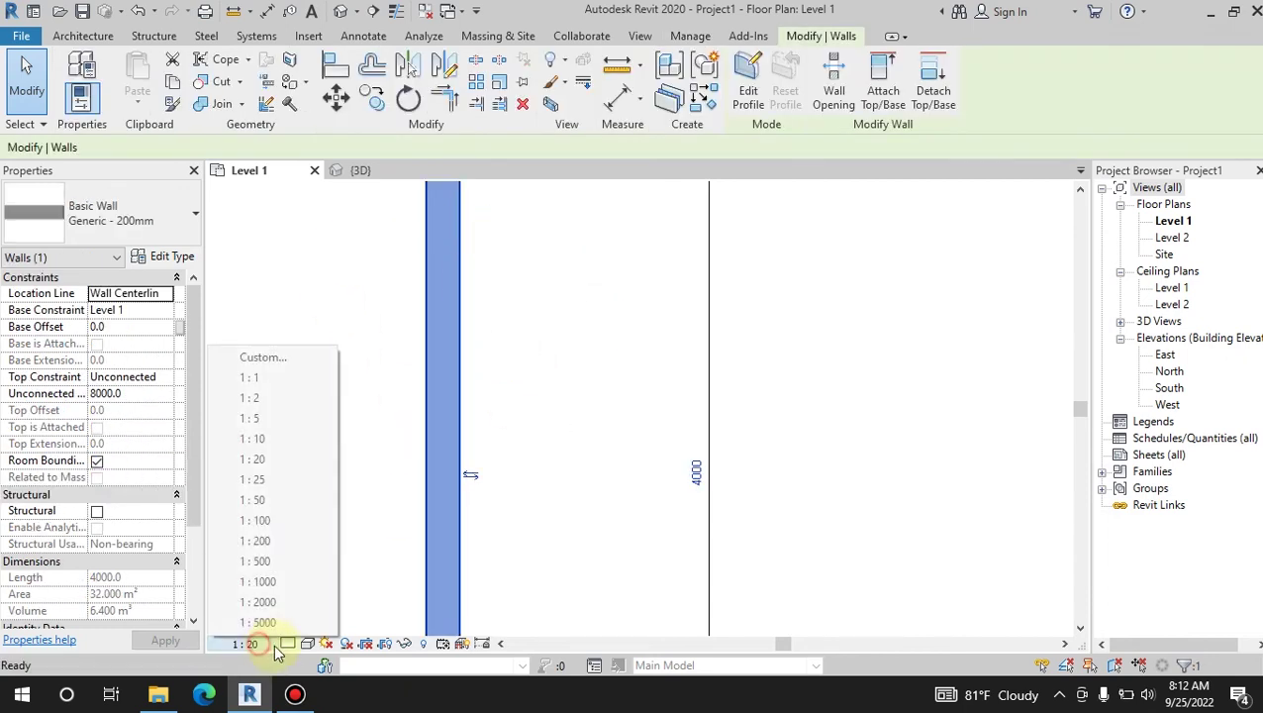
left_click(283, 537)
left_click(736, 360)
Step: Frame the whole 4000 dimension and turn on Thin Lines so every line draws thin
scroll(634, 369, "down", 4)
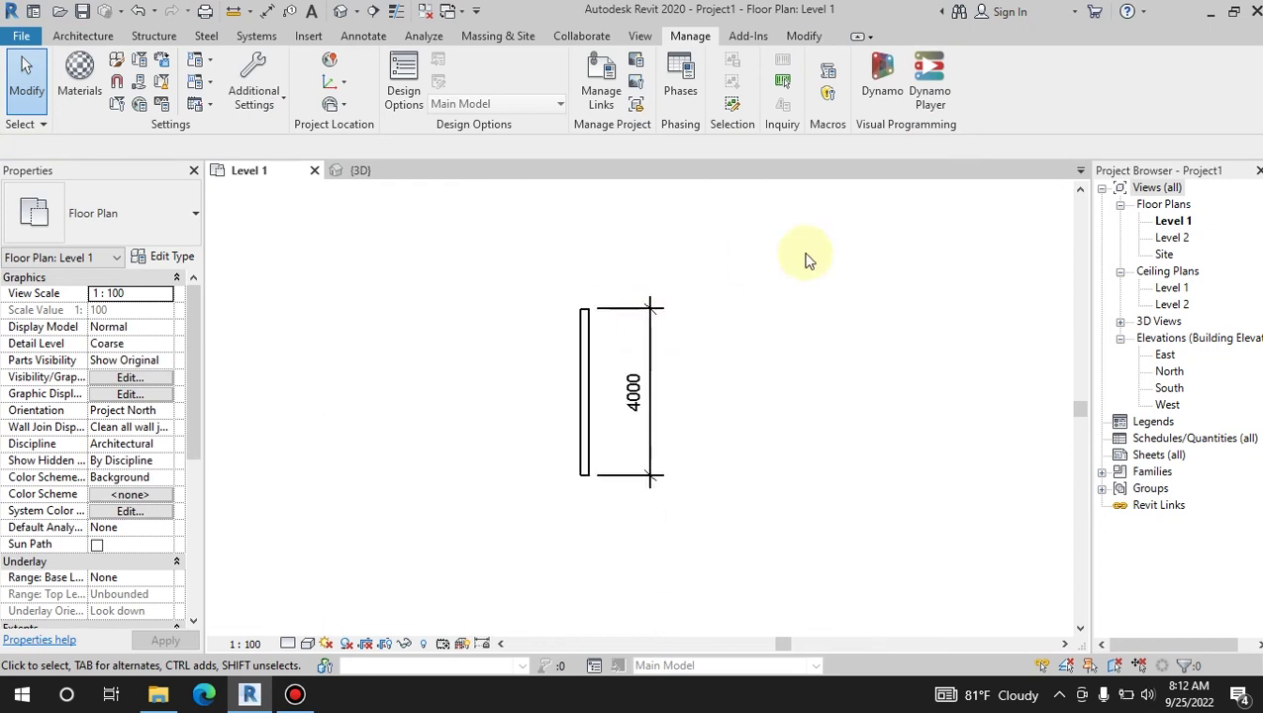
scroll(496, 386, "up", 4)
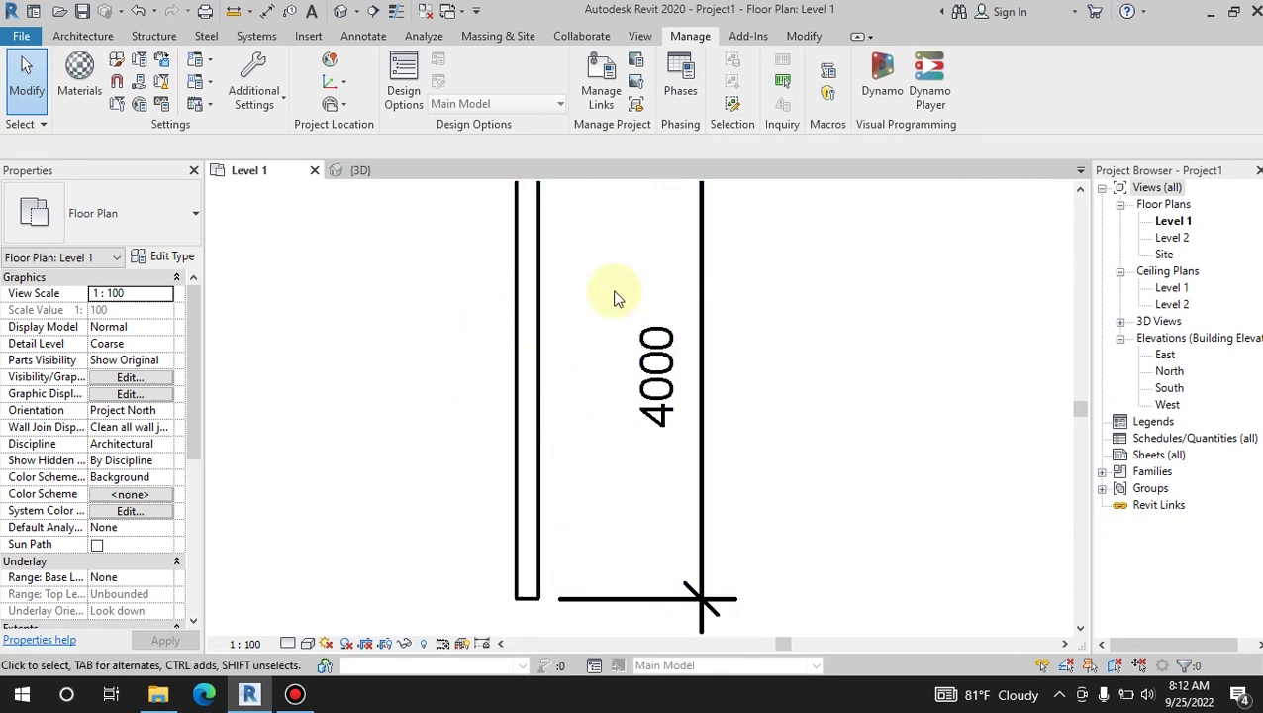
middle_click_drag(468, 327, 486, 364)
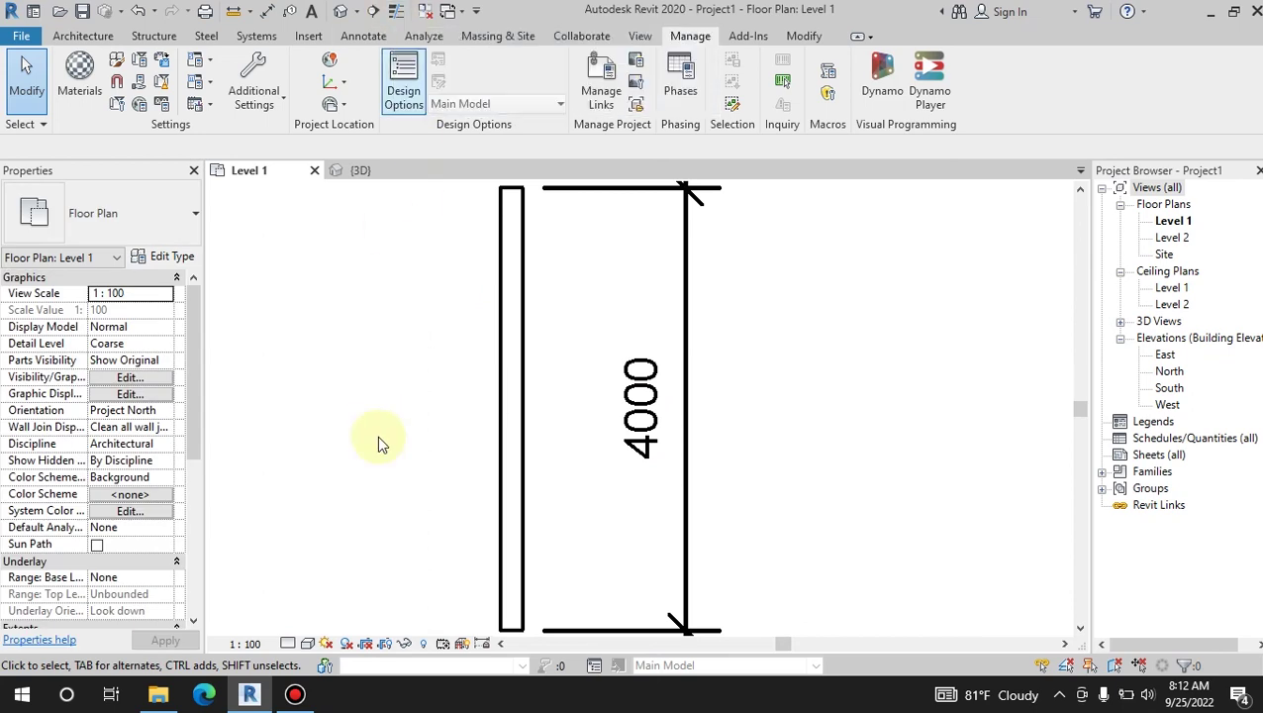
left_click(395, 11)
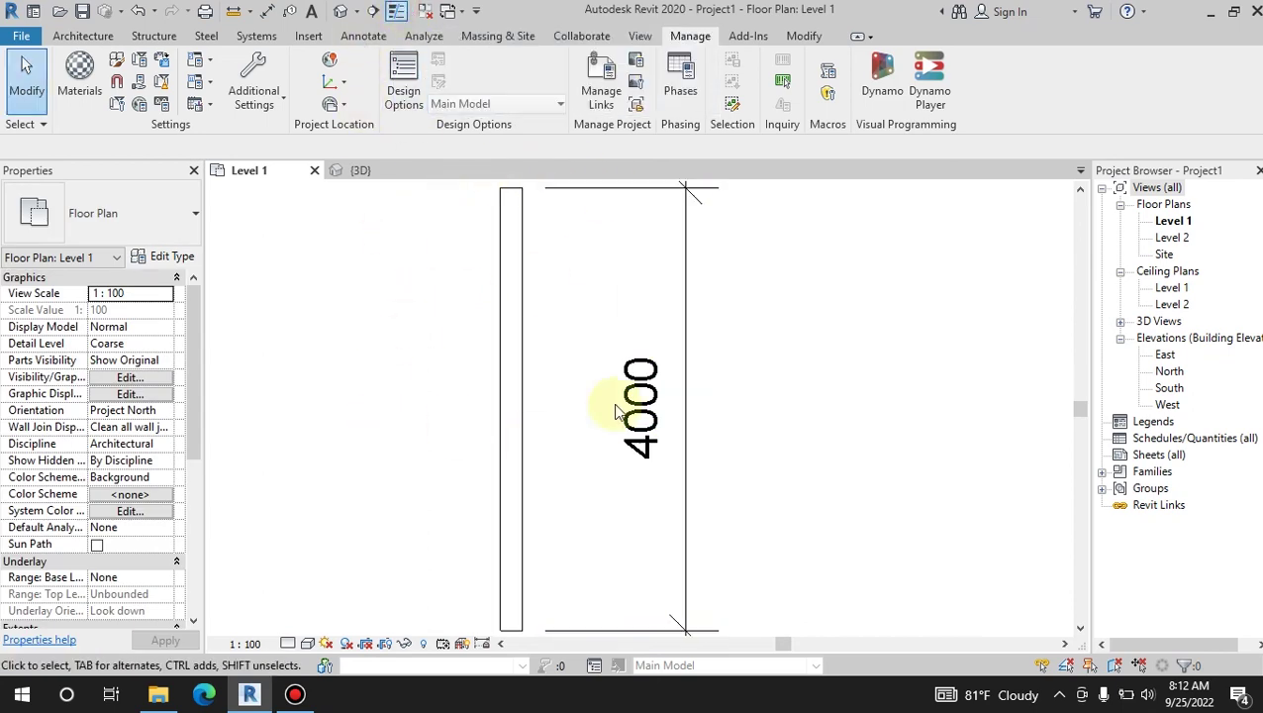